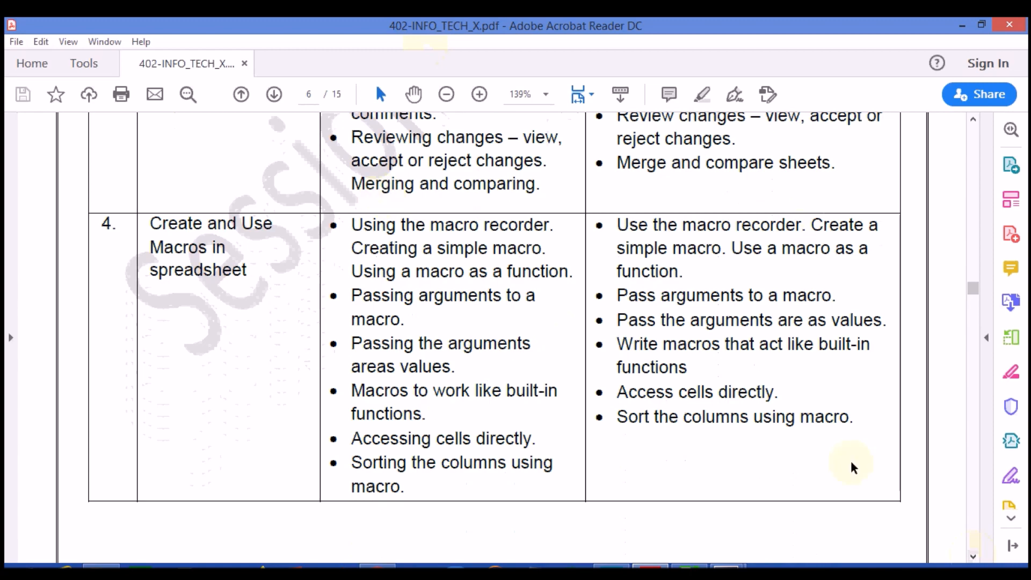
# - Examine the Information Technology syllabus, from the Part A and Part B unit lists to the Unit 2 Electronic Spreadsheet (Advanced) topics
pyautogui.click(974, 128)
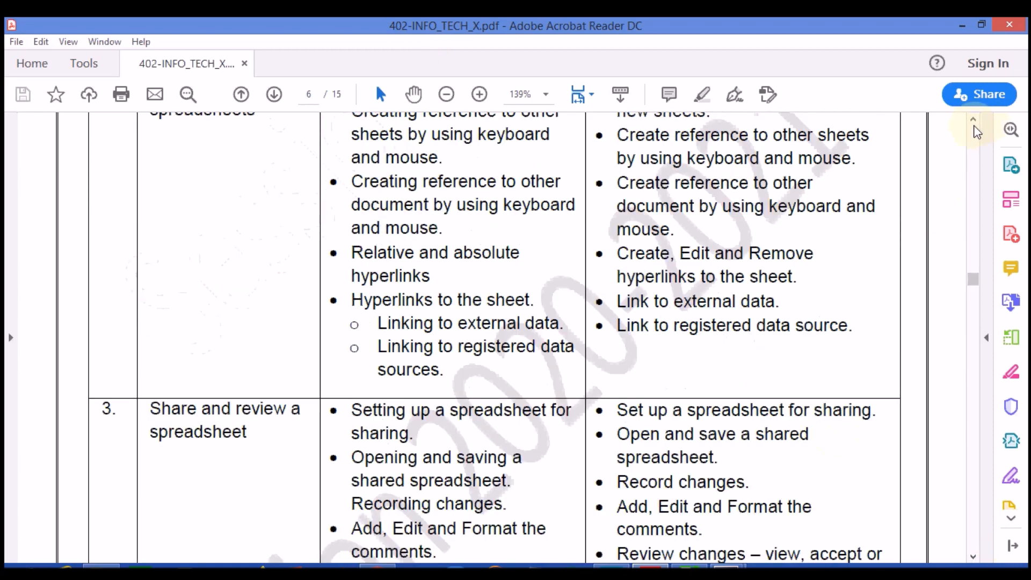
pyautogui.click(975, 130)
pyautogui.click(975, 130)
pyautogui.click(975, 130)
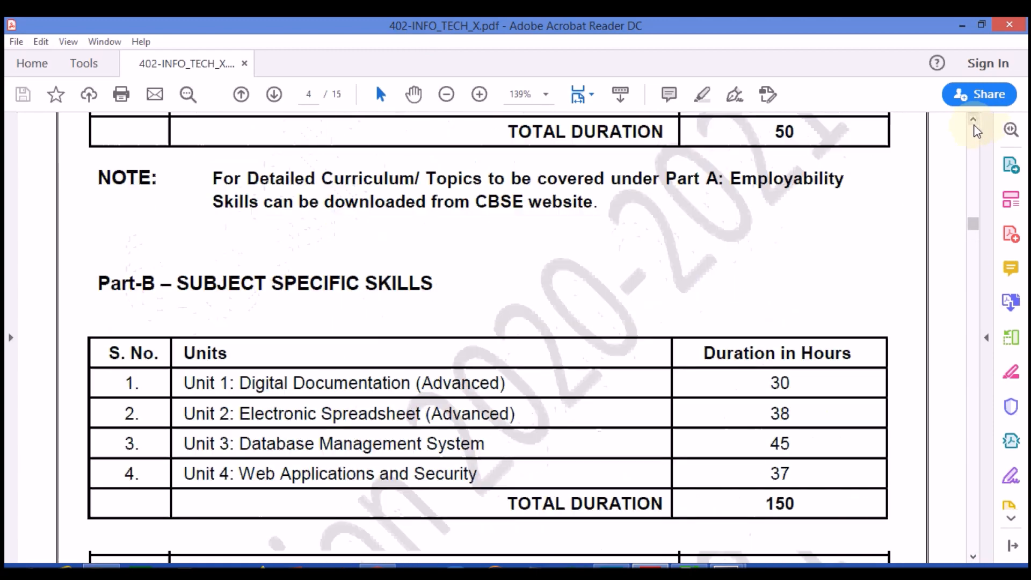
pyautogui.click(975, 130)
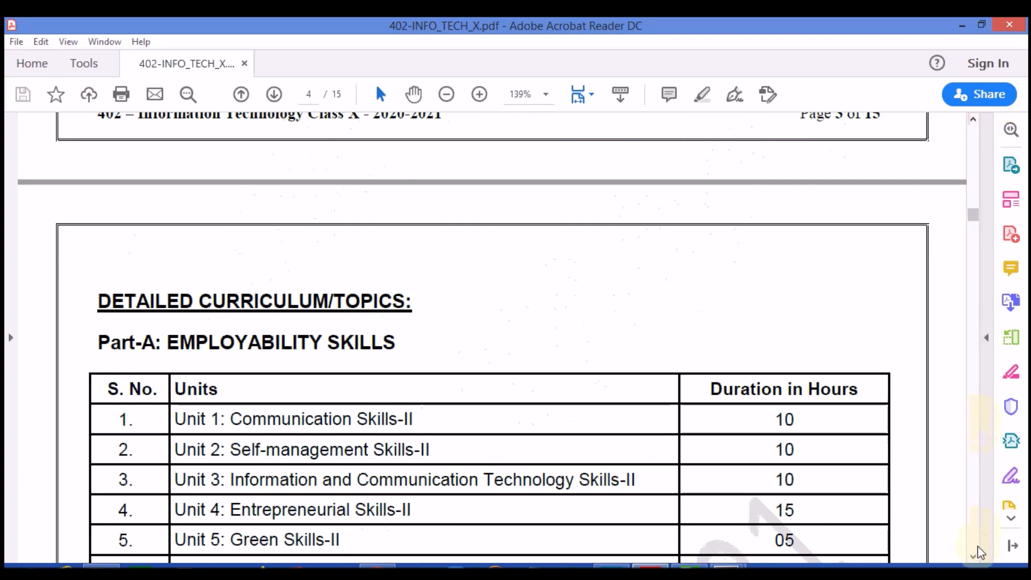
pyautogui.scroll(-5, 974, 558)
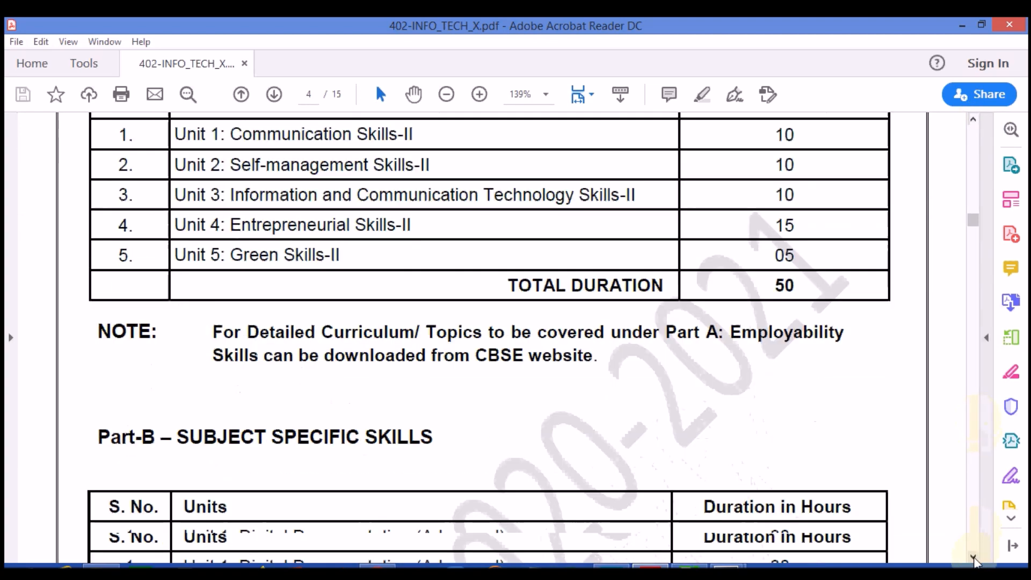
pyautogui.scroll(-8, 974, 561)
pyautogui.scroll(-15, 975, 561)
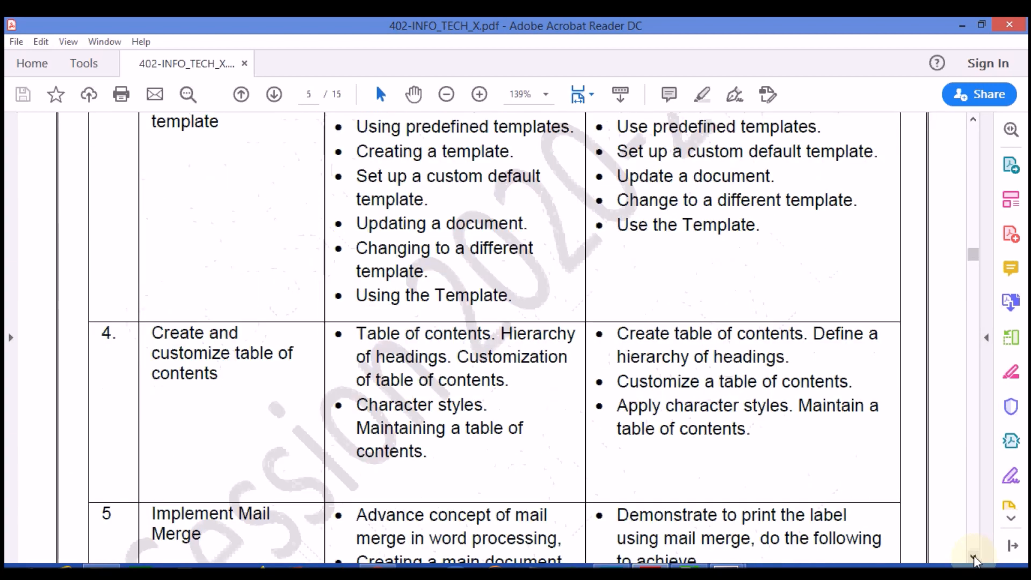
pyautogui.scroll(-10, 975, 561)
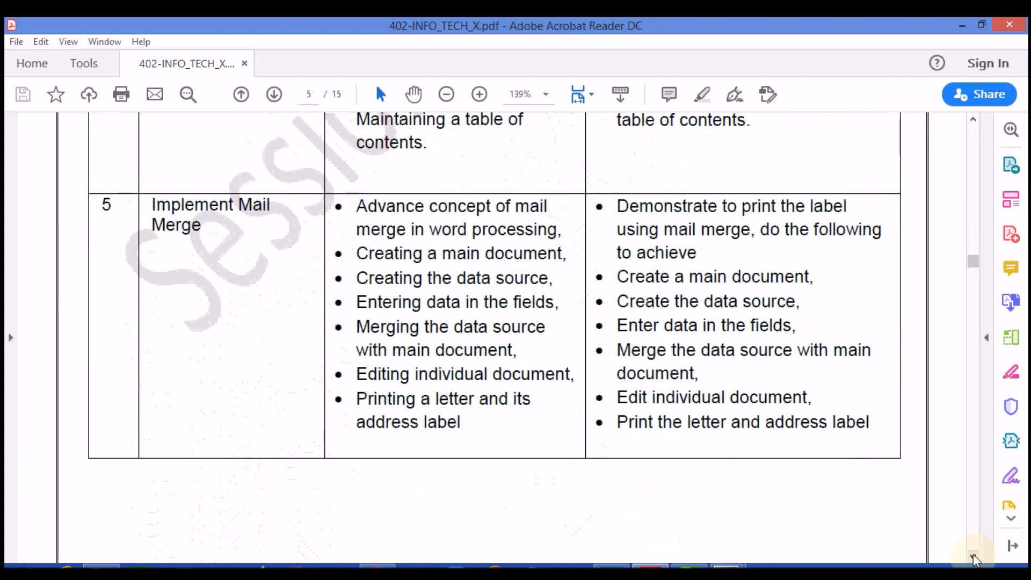
pyautogui.scroll(-6, 975, 561)
pyautogui.scroll(-15, 975, 561)
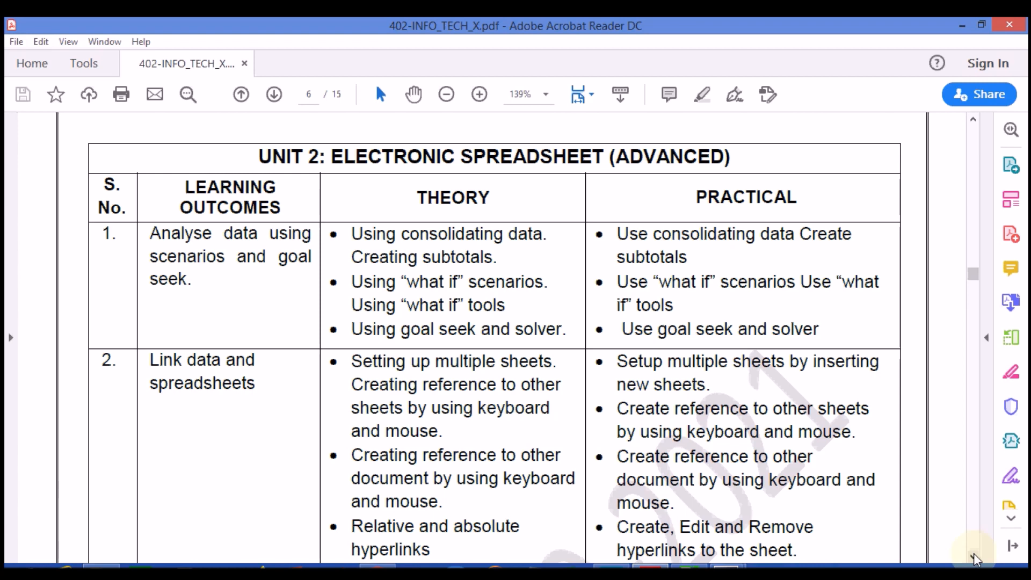
# - Switch to the blank LibreOffice Calc spreadsheet and look over the quick functions available for cell A1, such as Sum and Average
pyautogui.moveTo(689, 567)
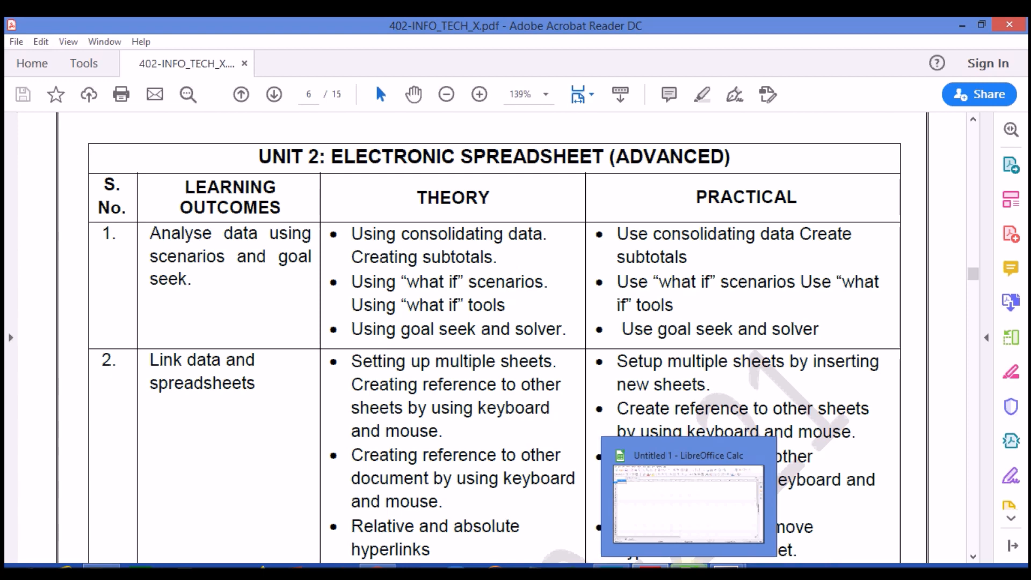
pyautogui.click(689, 567)
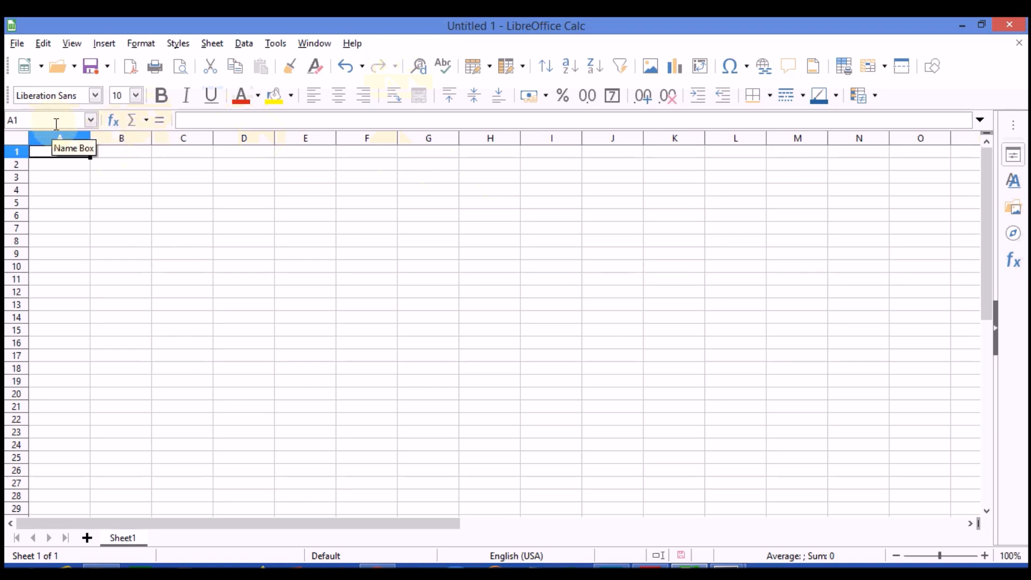
pyautogui.click(145, 121)
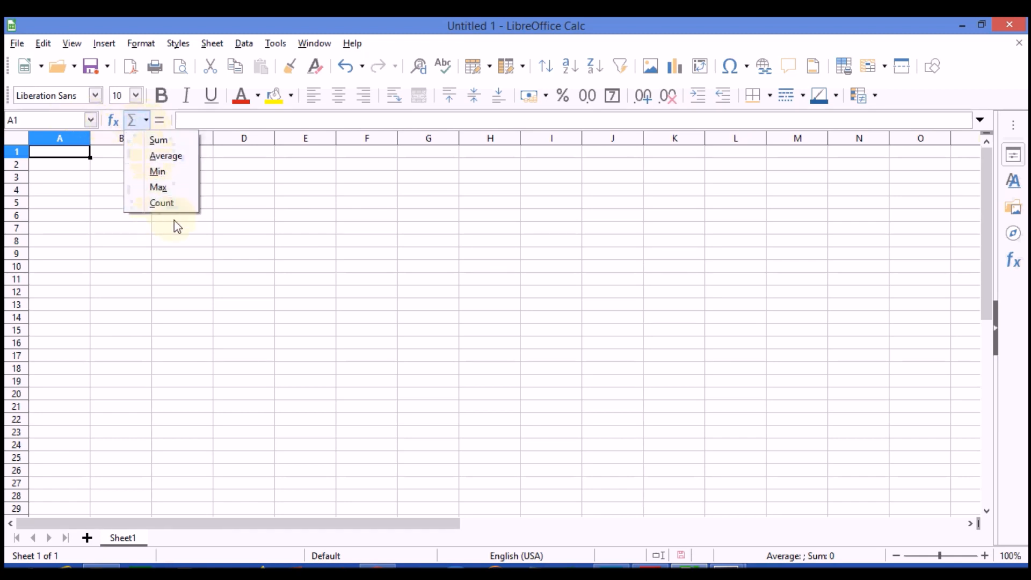
pyautogui.click(221, 177)
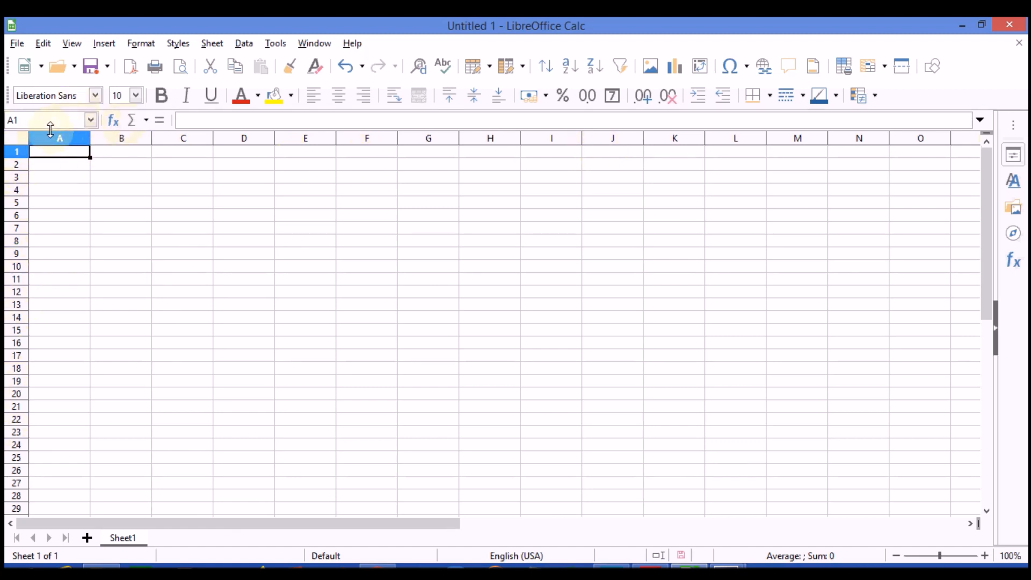
pyautogui.click(140, 155)
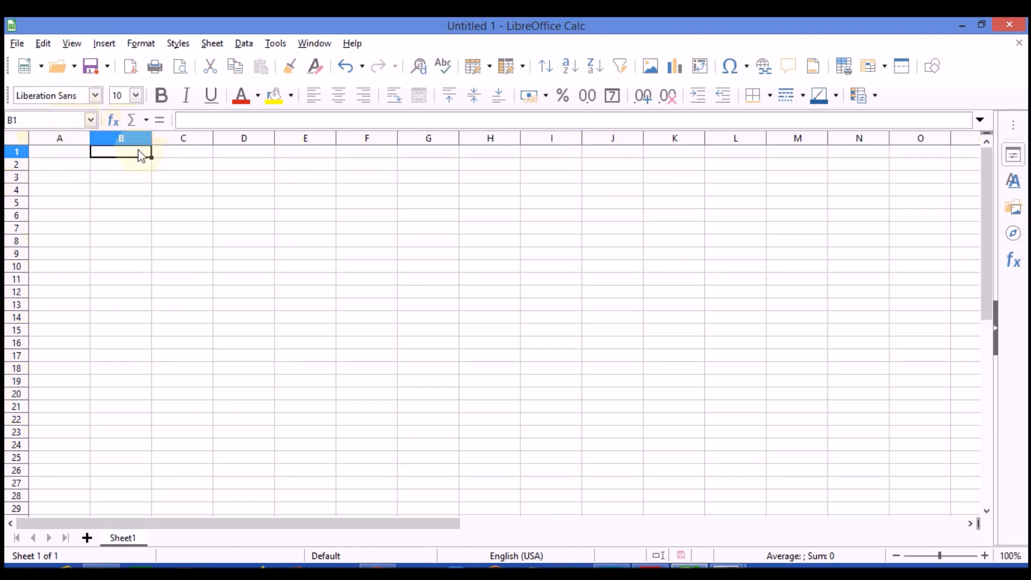
pyautogui.click(179, 157)
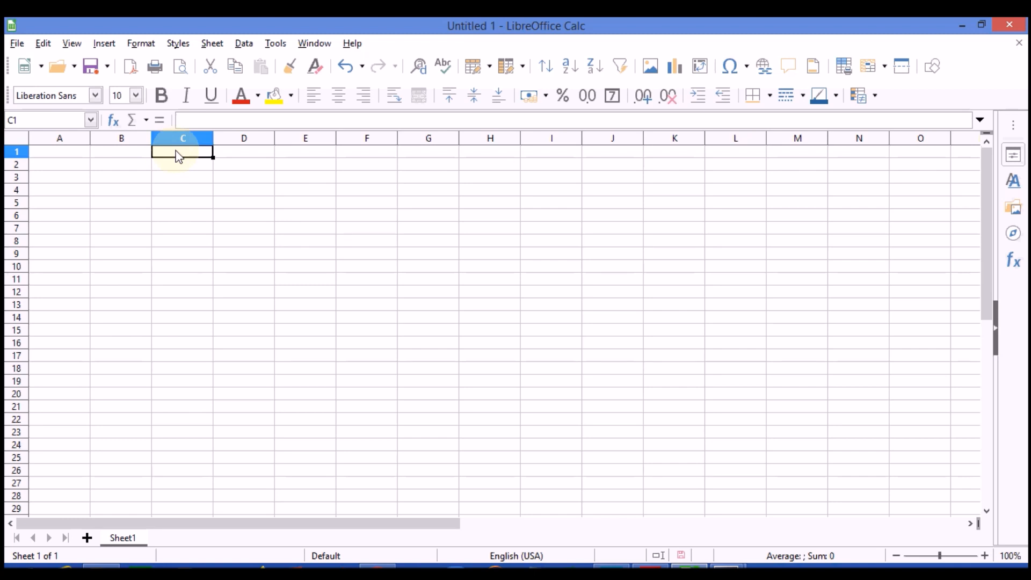
pyautogui.click(61, 157)
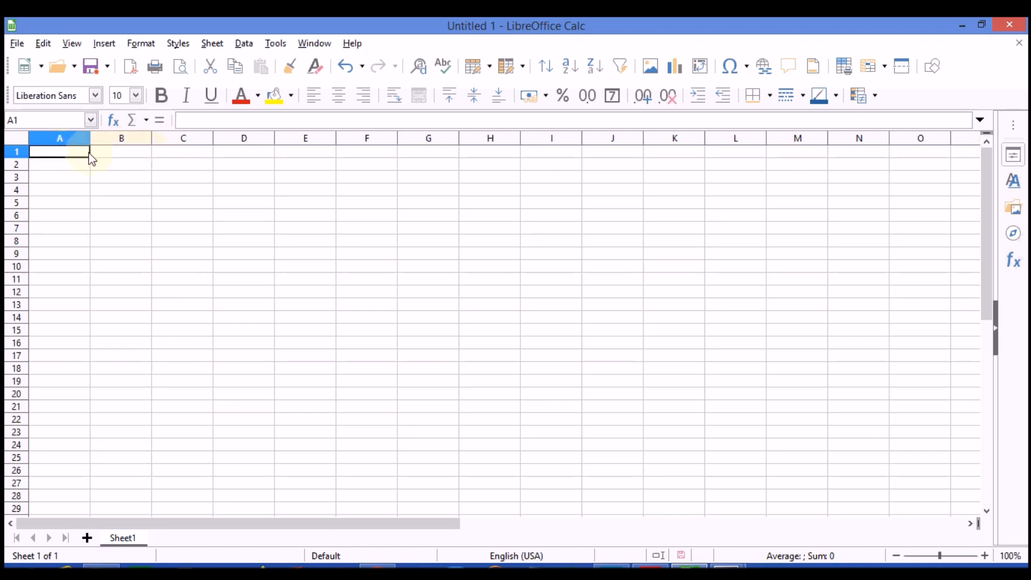
pyautogui.click(130, 156)
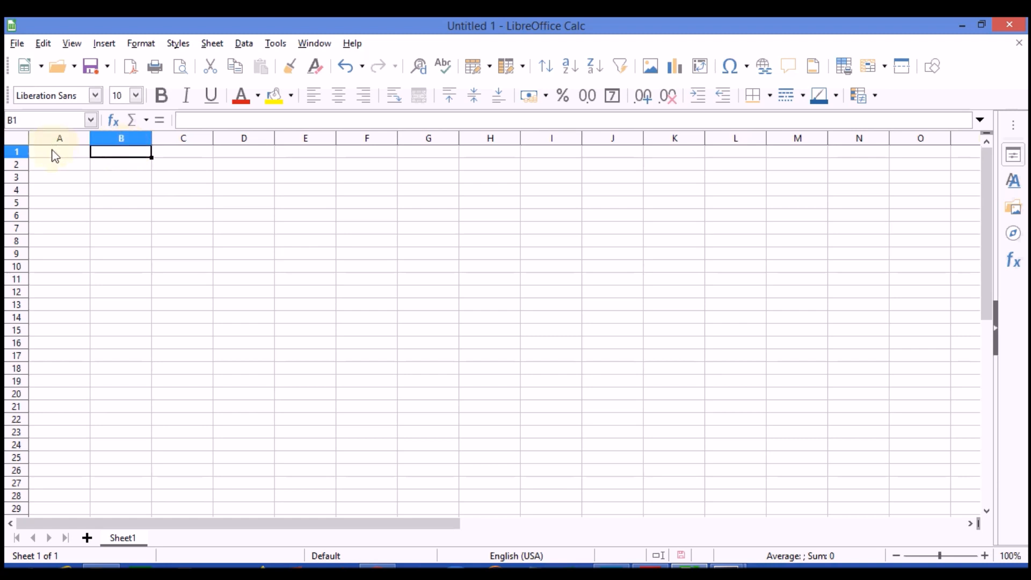
pyautogui.click(56, 157)
pyautogui.click(120, 156)
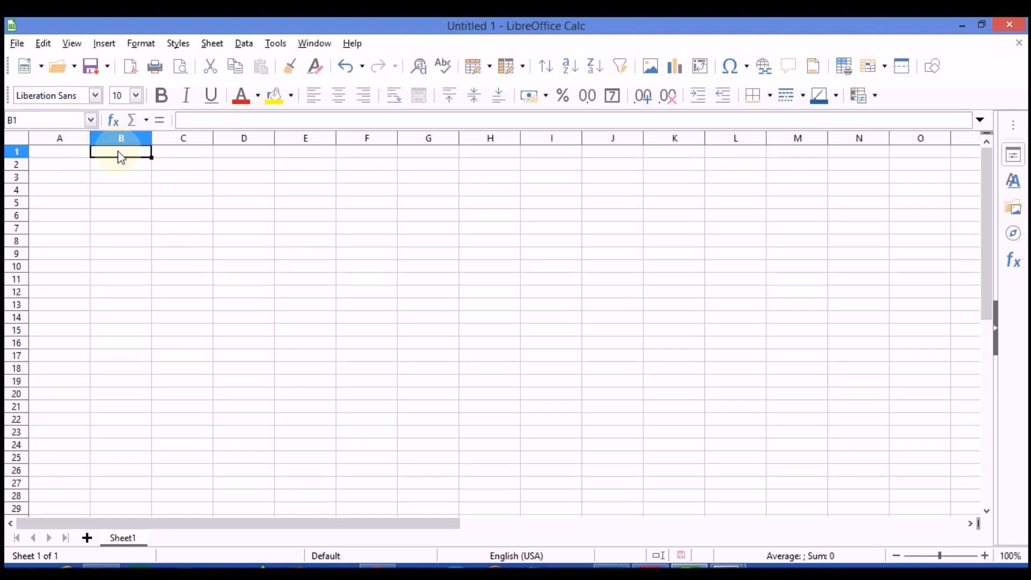
pyautogui.click(59, 155)
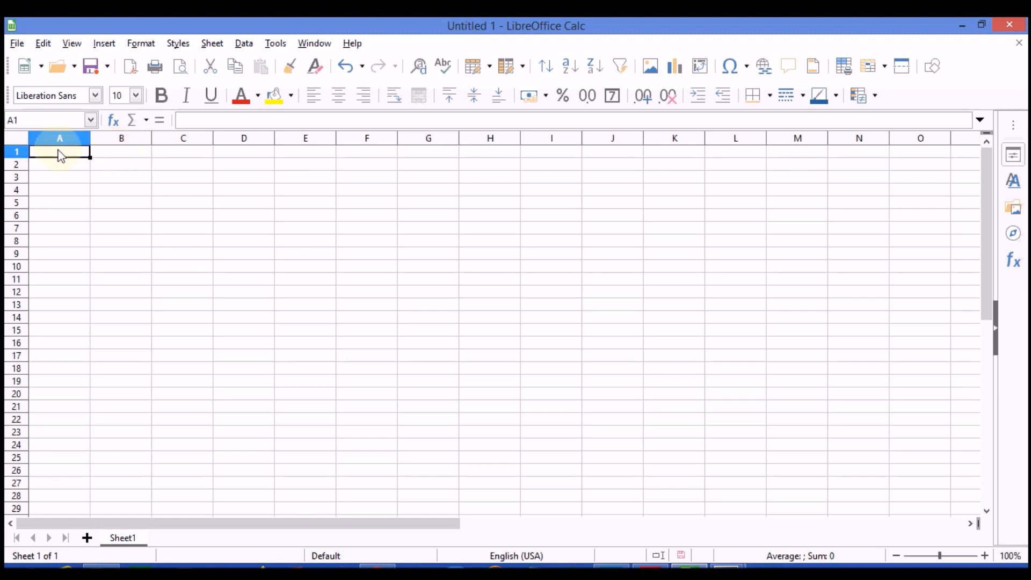
pyautogui.click(137, 155)
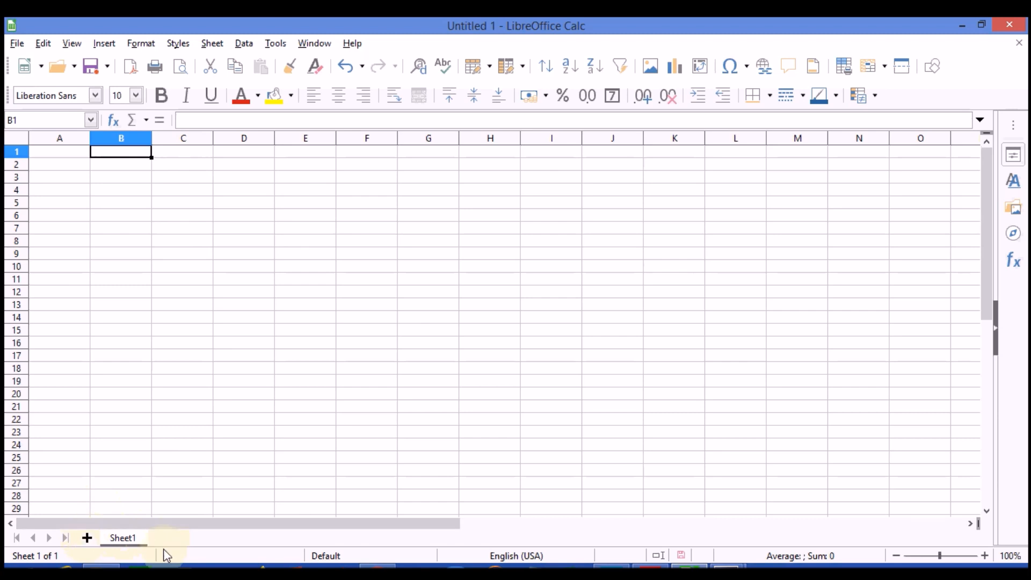
# - Add two new sheets to the blank workbook
pyautogui.click(87, 538)
pyautogui.click(87, 538)
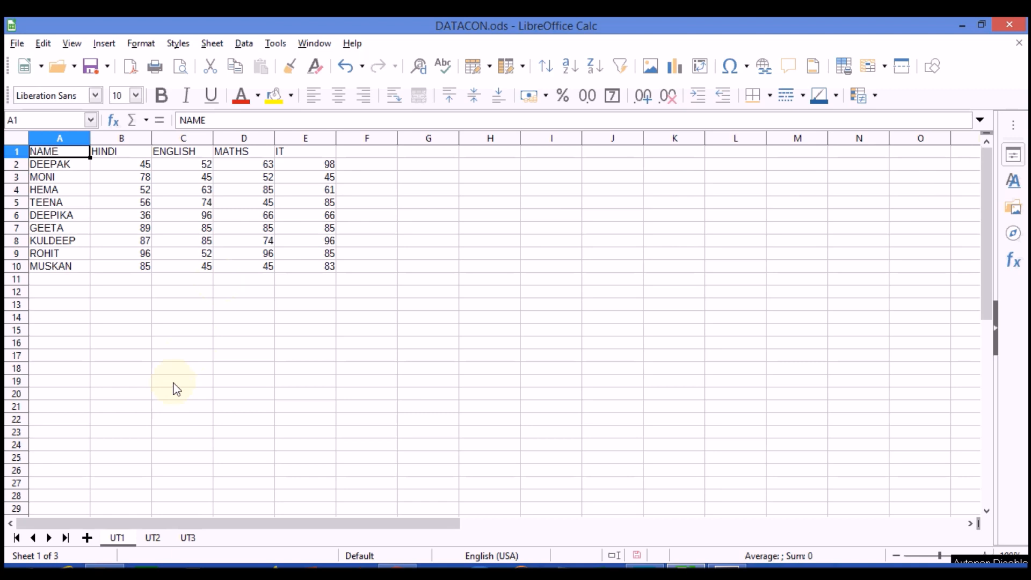
# - Compare the student marks tables on the UT1, UT2 and UT3 sheets of DATACON.ods, ending on UT1
pyautogui.click(153, 538)
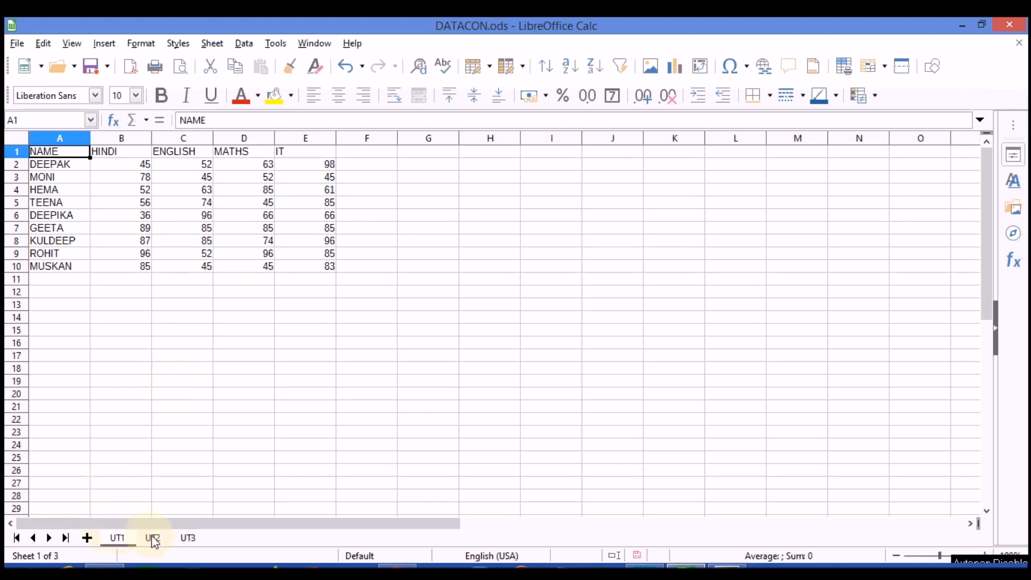
pyautogui.click(191, 540)
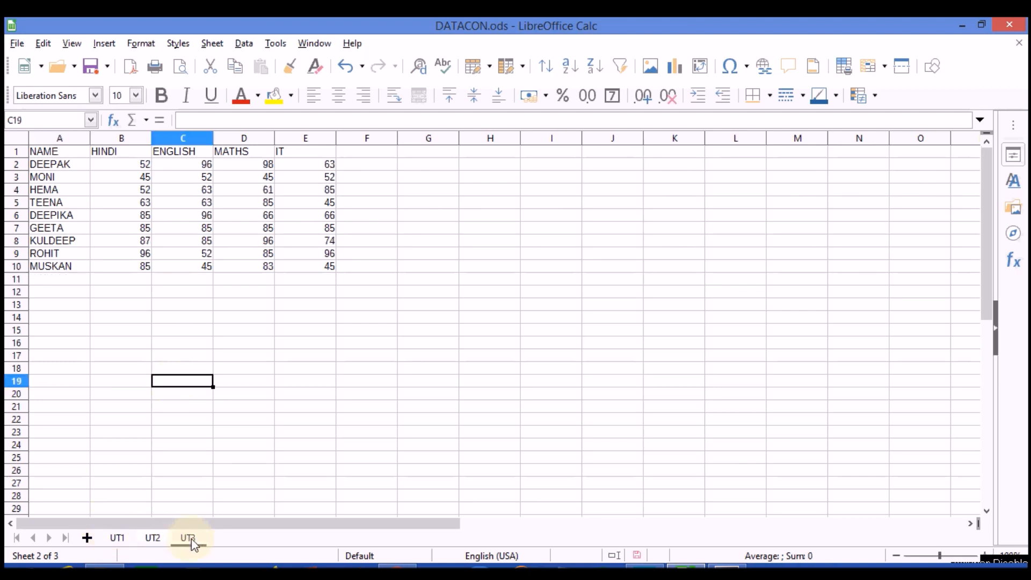
pyautogui.click(117, 538)
pyautogui.click(152, 538)
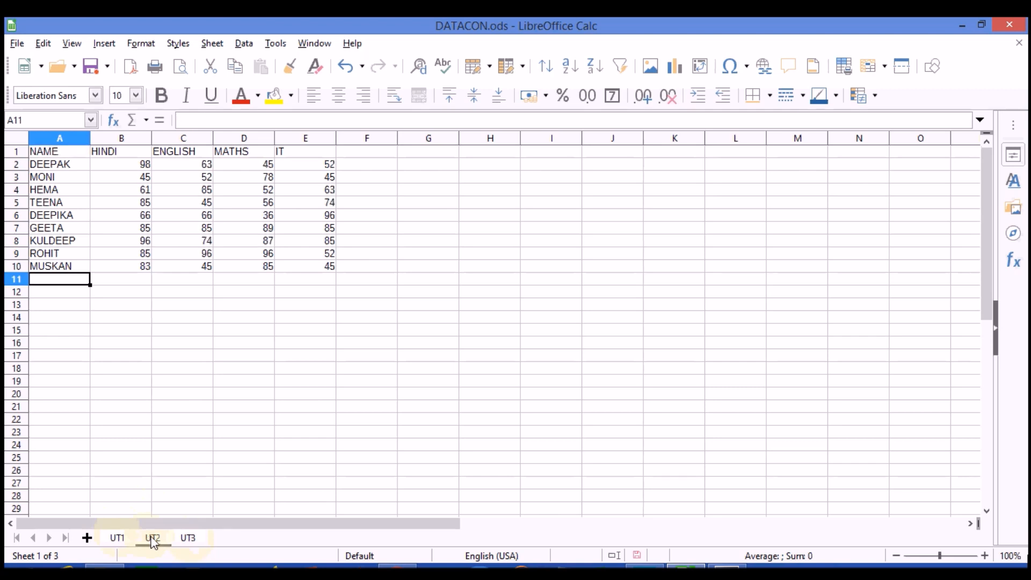
pyautogui.click(188, 538)
pyautogui.click(119, 538)
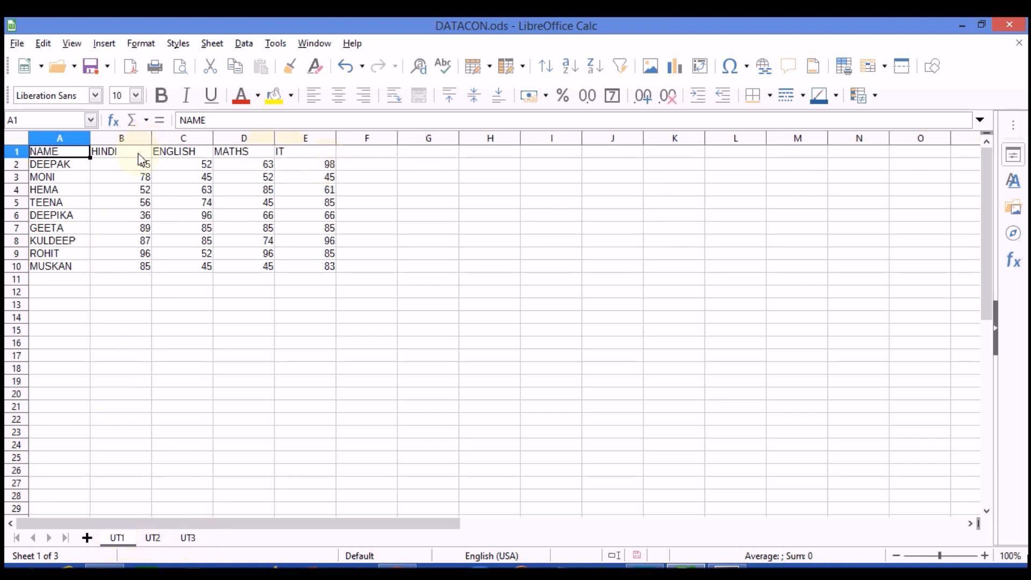
pyautogui.click(159, 541)
pyautogui.click(189, 537)
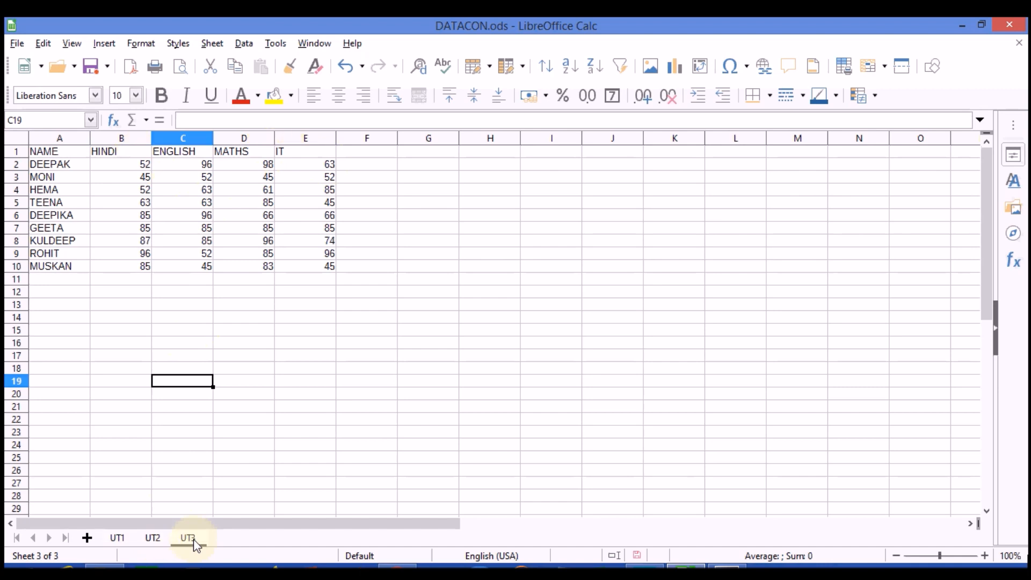
pyautogui.click(122, 540)
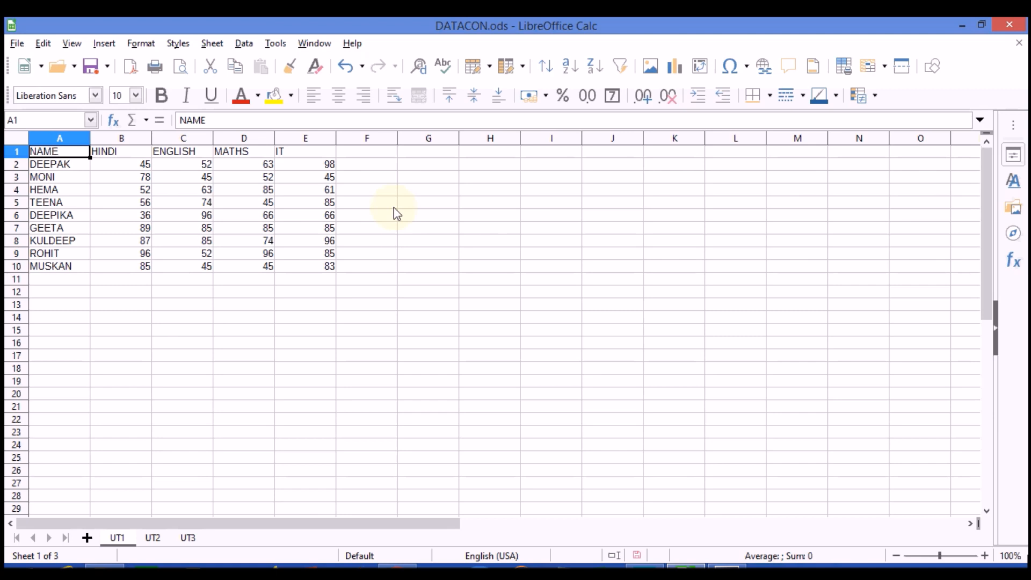
# - Add a new blank sheet after UT3 and return to the UT1 sheet
pyautogui.click(88, 539)
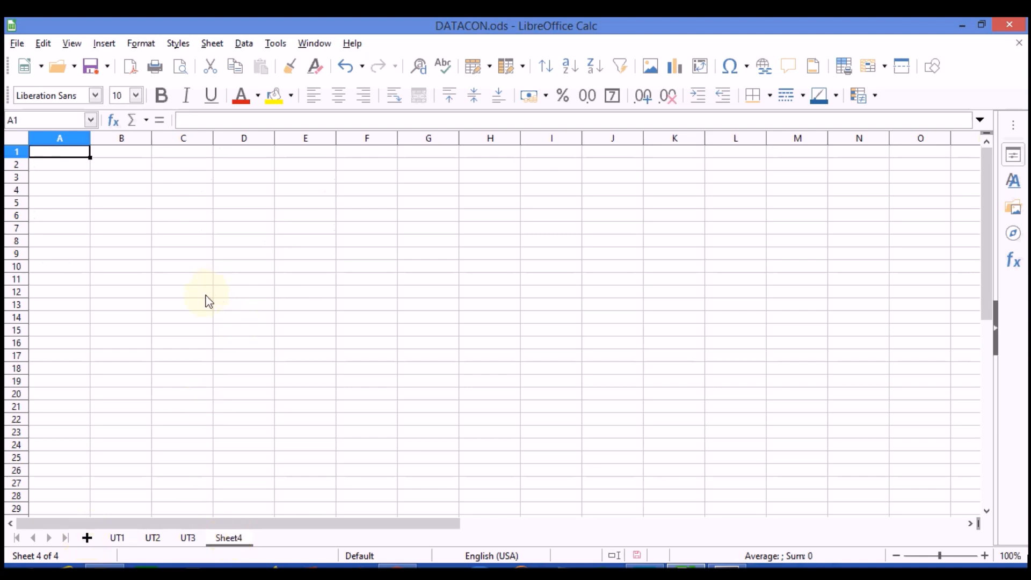
pyautogui.click(117, 538)
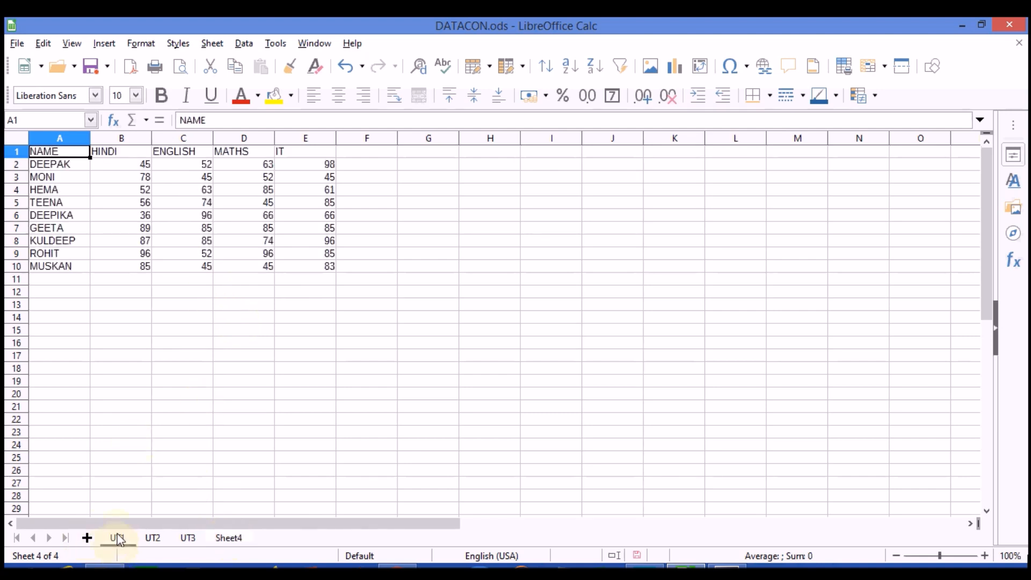
# - Open Consolidate and delete the UT3, UT2 and UT1 A1:E10 entries from the consolidation ranges
pyautogui.click(248, 43)
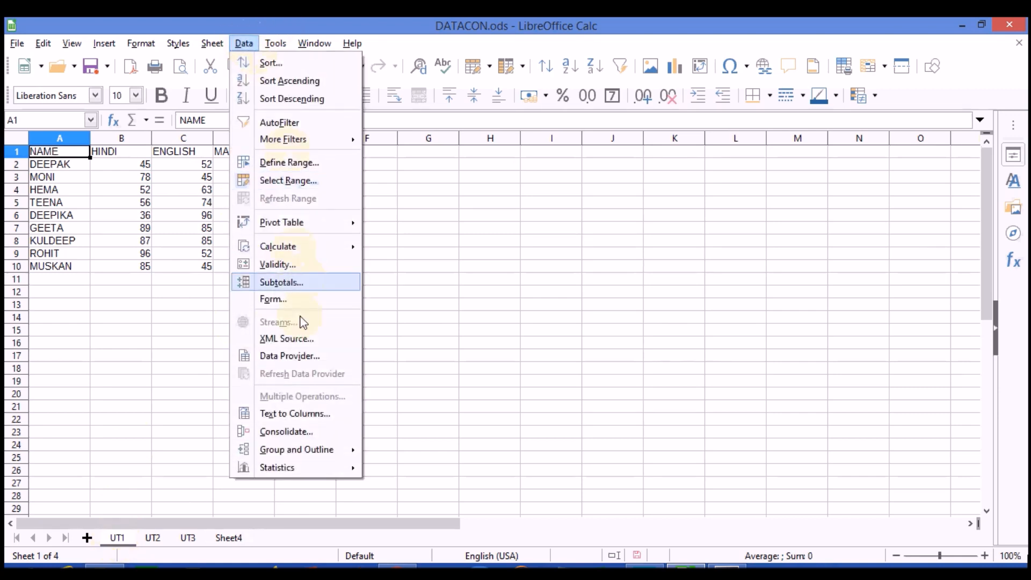
pyautogui.click(294, 433)
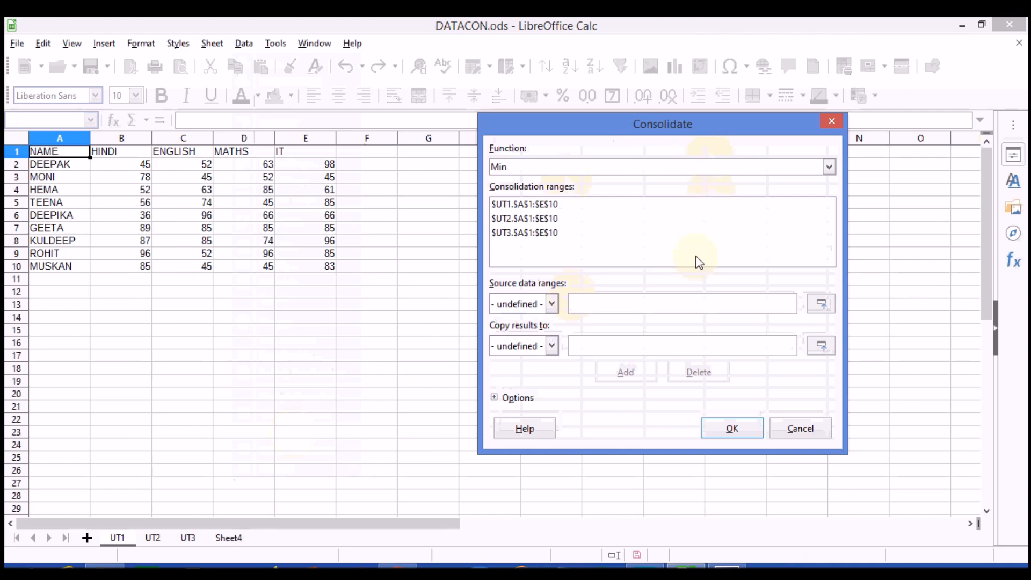
pyautogui.click(543, 235)
pyautogui.click(698, 372)
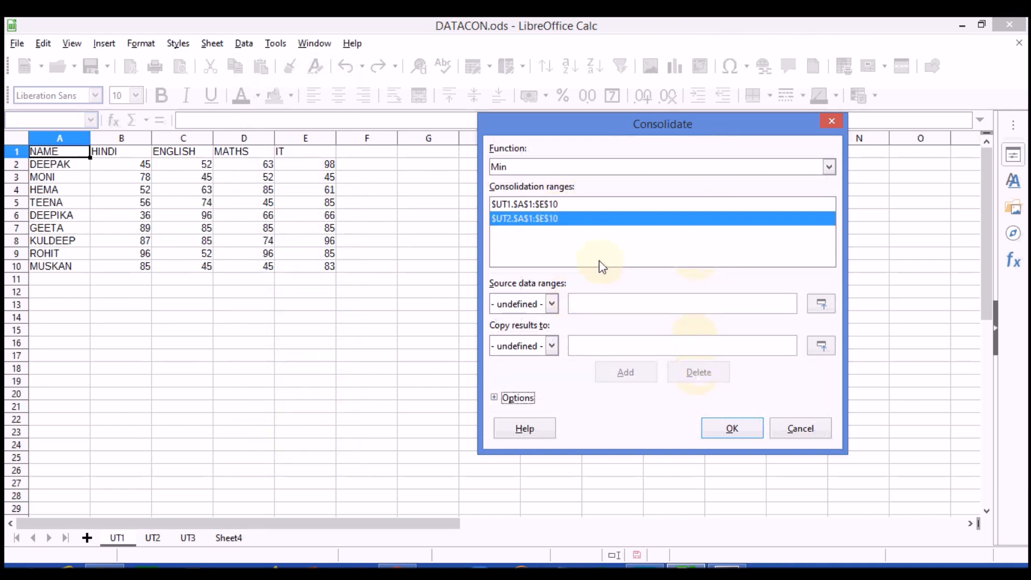
pyautogui.click(546, 217)
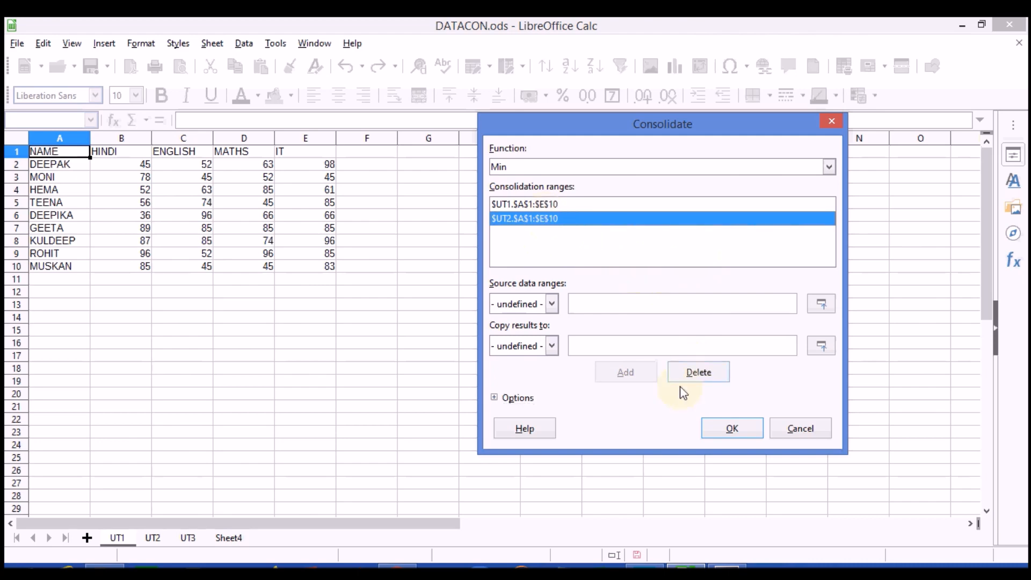
pyautogui.click(699, 372)
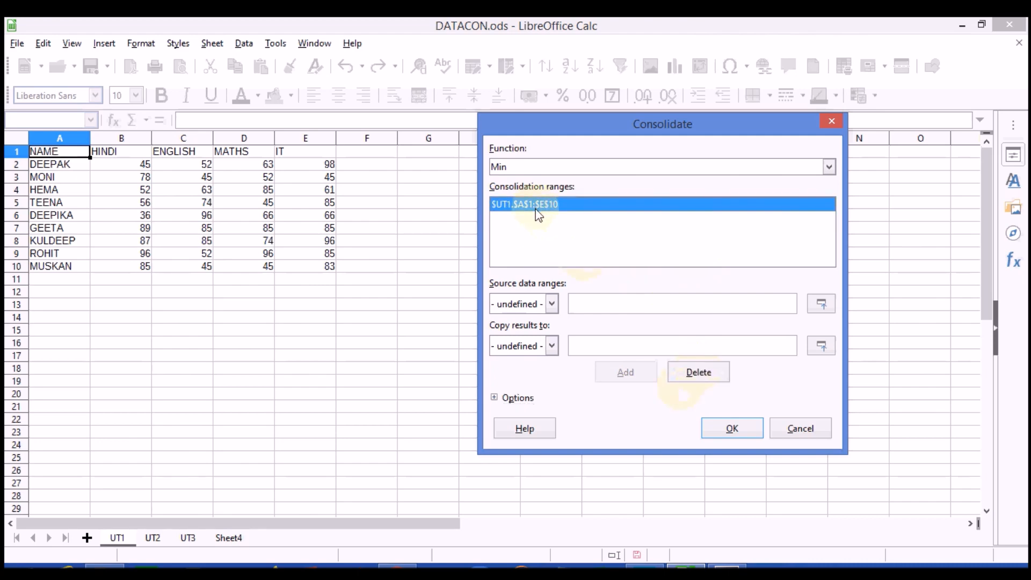
pyautogui.click(691, 380)
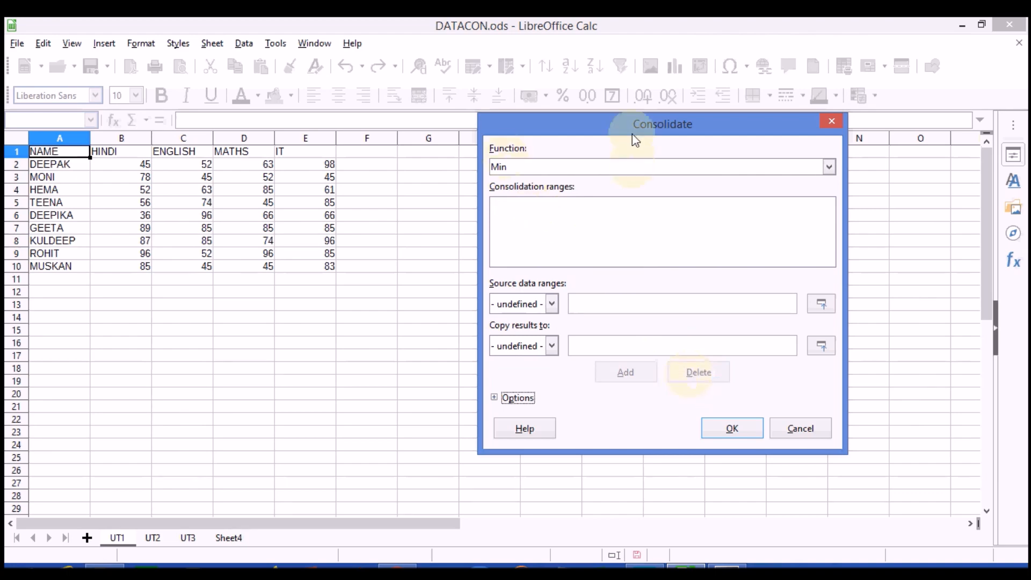
# - Look over the functions available for consolidation without choosing a different one
pyautogui.click(829, 168)
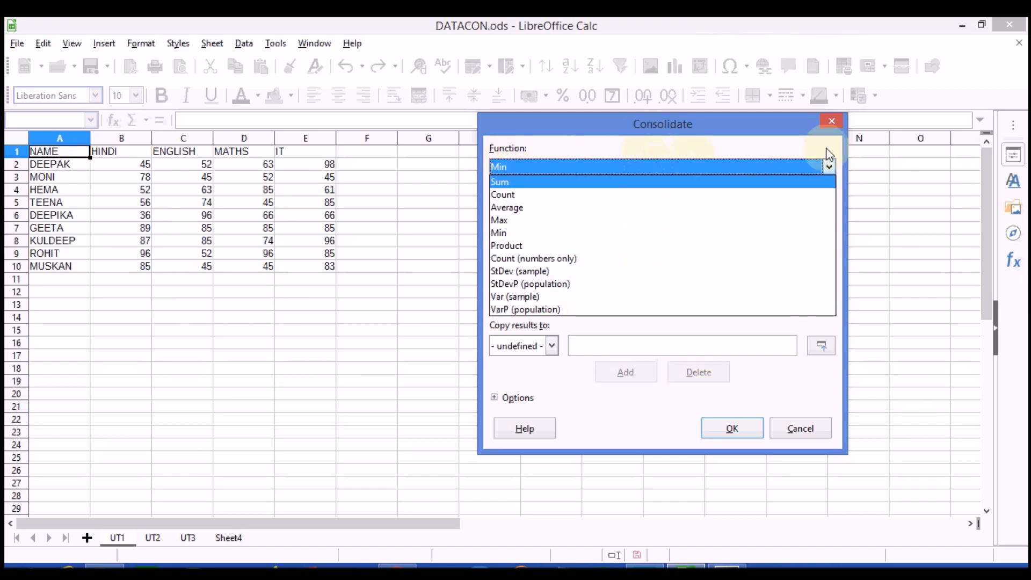
pyautogui.click(863, 168)
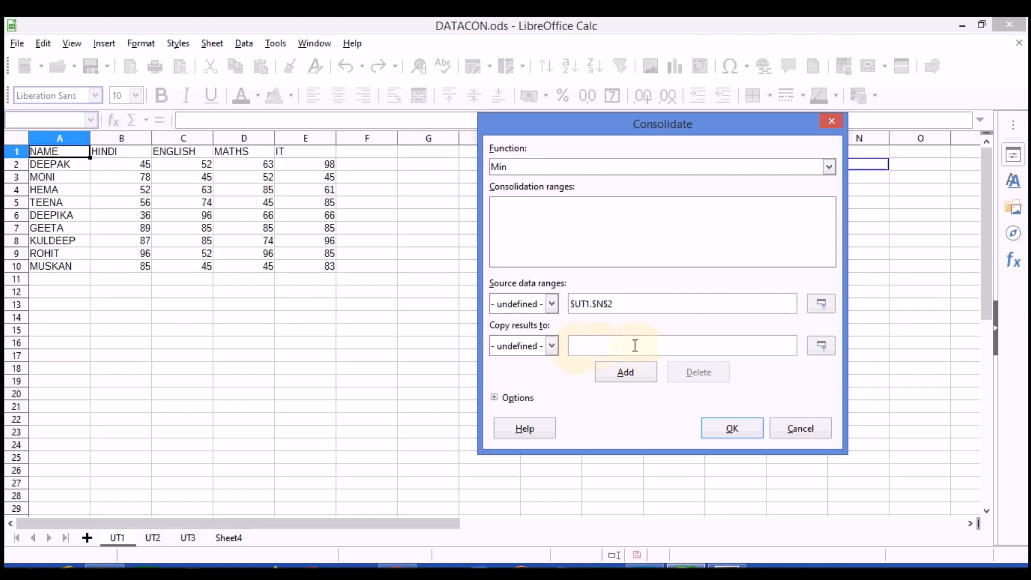
# - Add the marks table A1:E10 on the UT1 sheet to the consolidation ranges
pyautogui.click(821, 305)
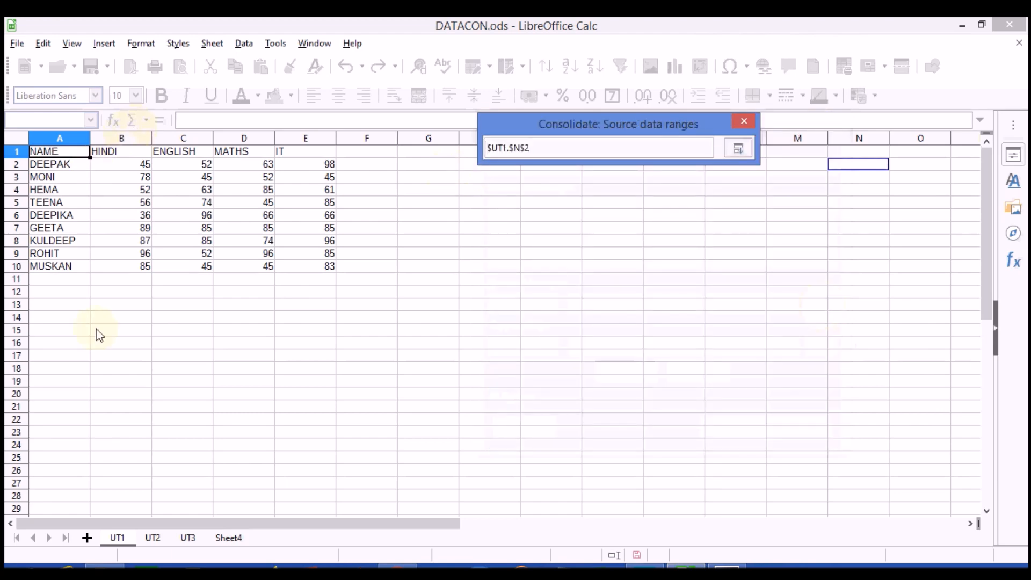
pyautogui.click(62, 153)
pyautogui.moveTo(92, 161); pyautogui.dragTo(345, 270)
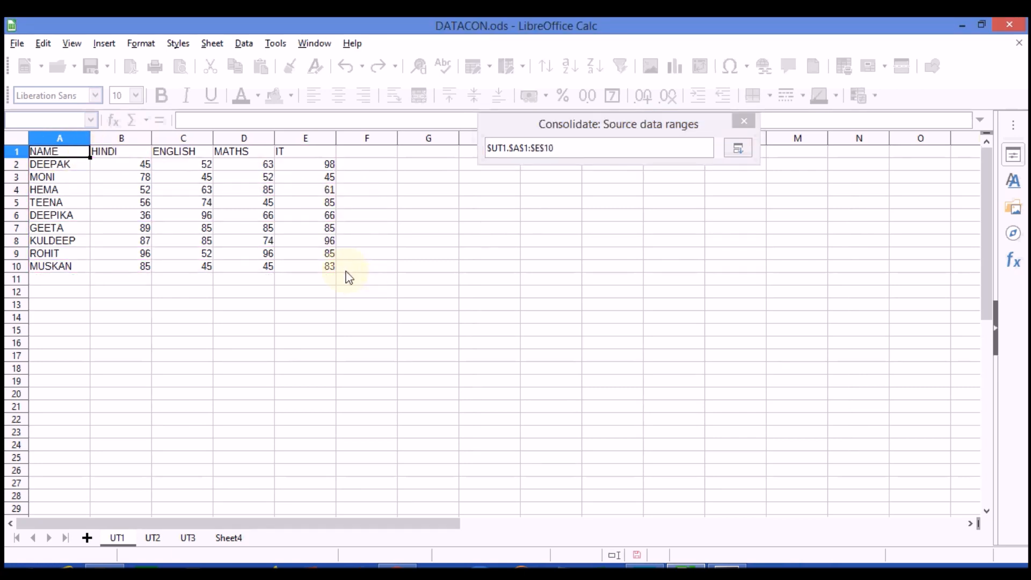
pyautogui.click(737, 149)
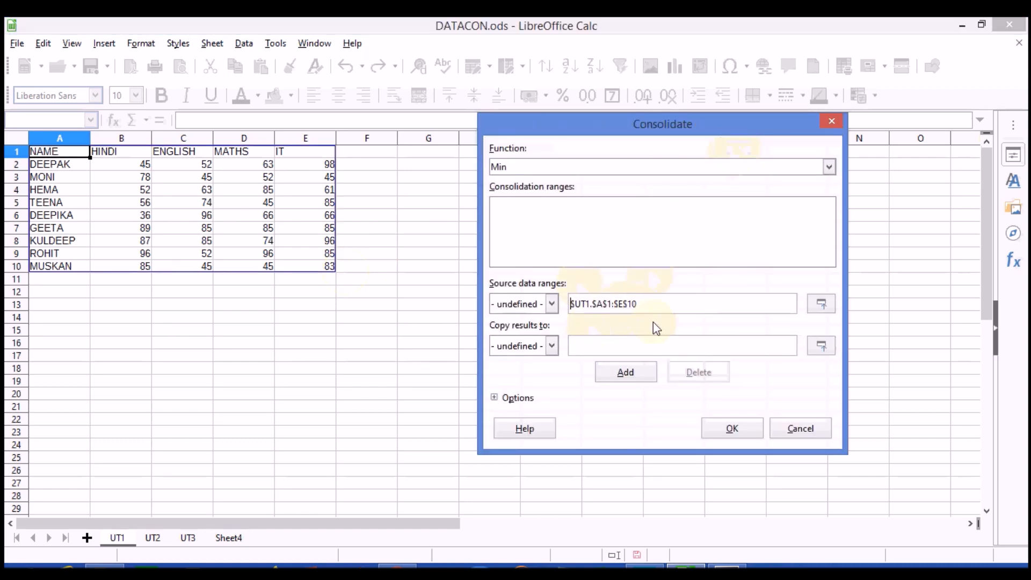
pyautogui.click(630, 374)
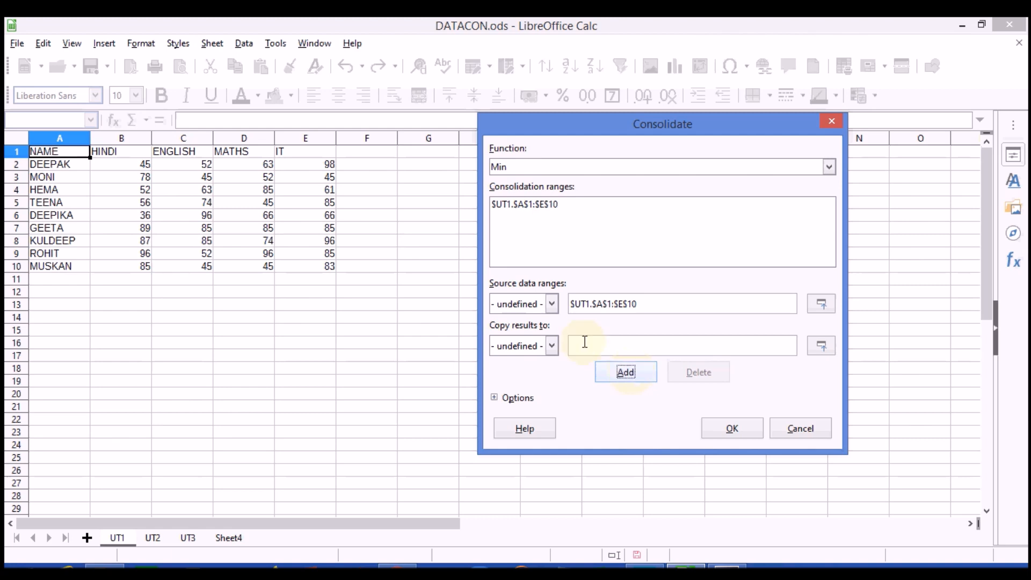
# - Add the A1:E10 marks tables on the UT2 and UT3 sheets to the consolidation ranges
pyautogui.click(153, 538)
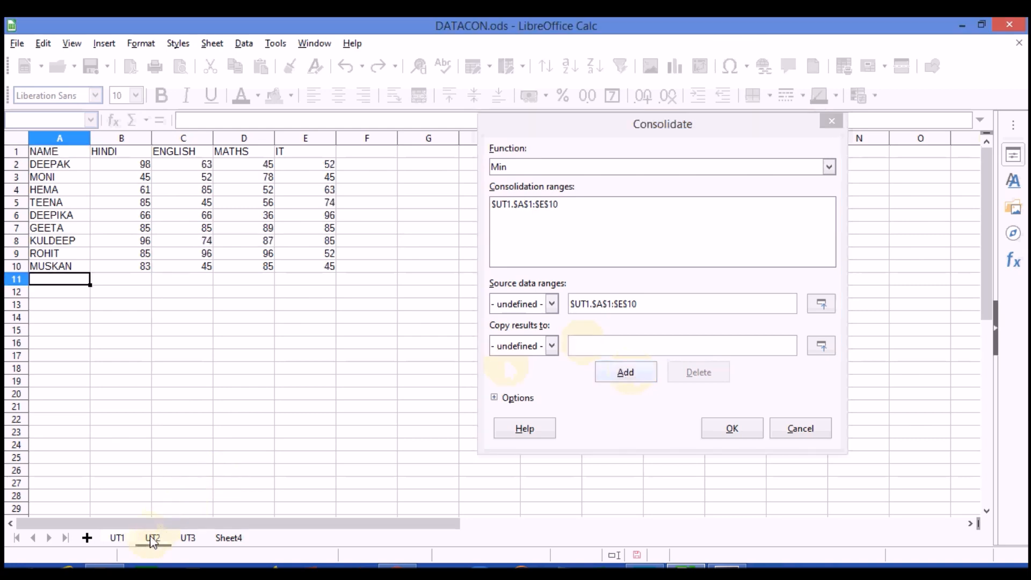
pyautogui.moveTo(43, 155); pyautogui.dragTo(337, 269)
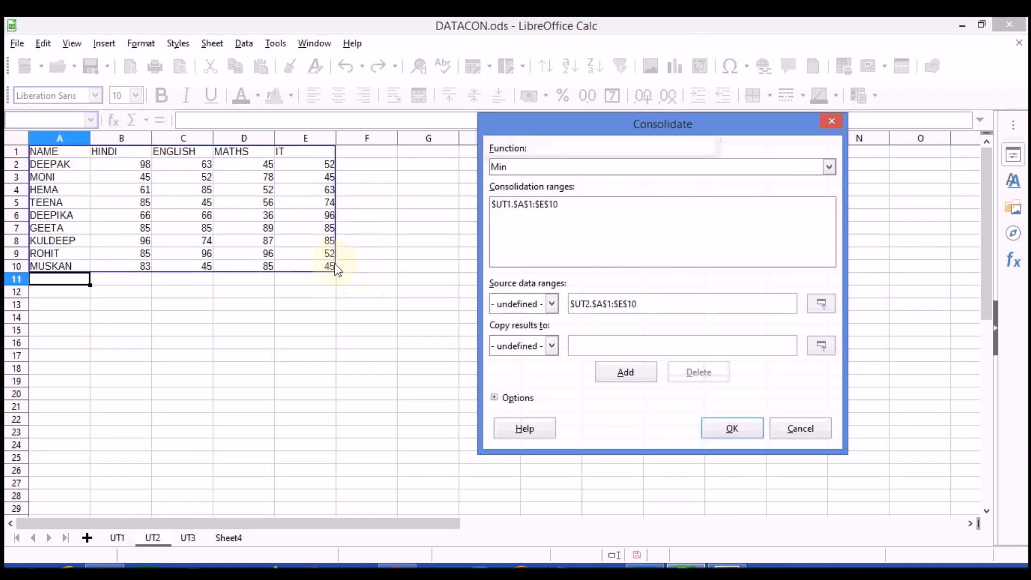
pyautogui.click(641, 370)
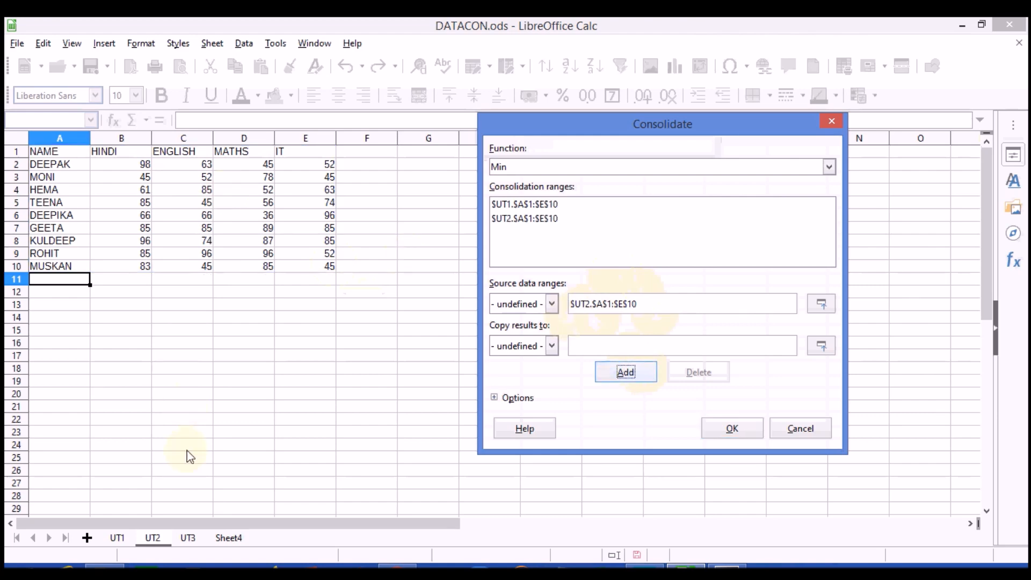
pyautogui.click(189, 537)
pyautogui.moveTo(40, 152); pyautogui.dragTo(310, 264)
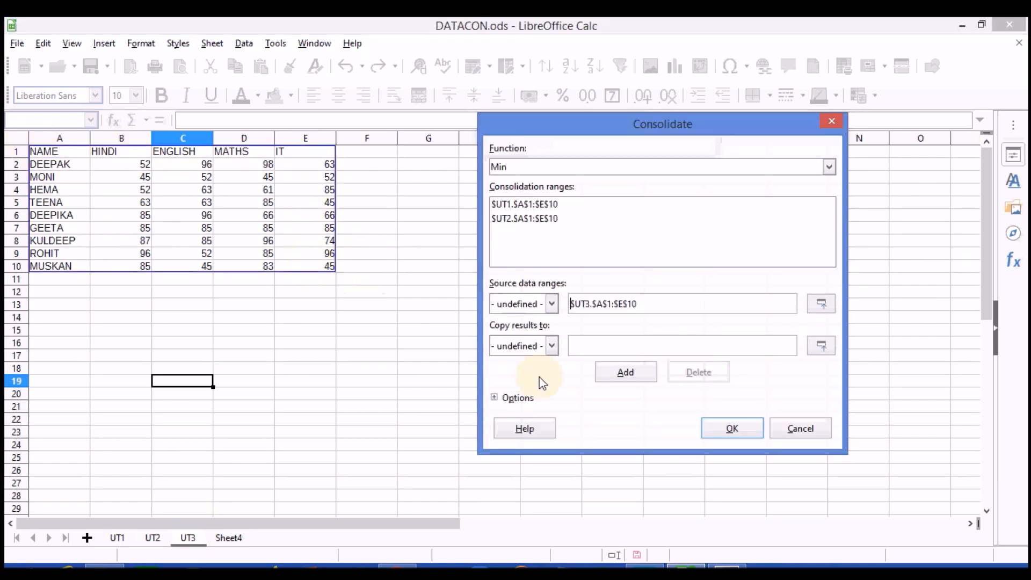
pyautogui.click(627, 375)
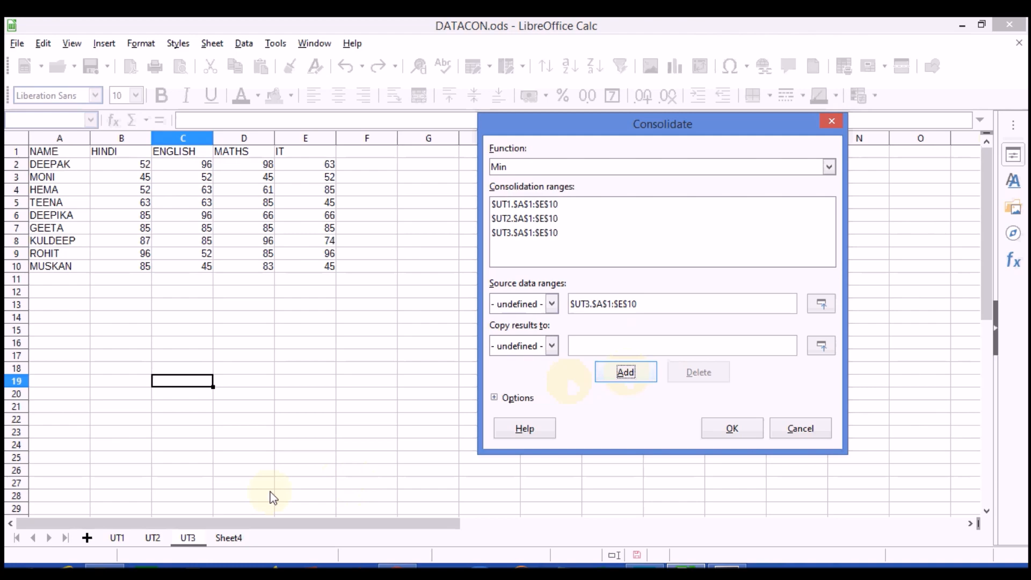
# - Set cell A1 of Sheet4 as the destination for the consolidated results
pyautogui.click(230, 538)
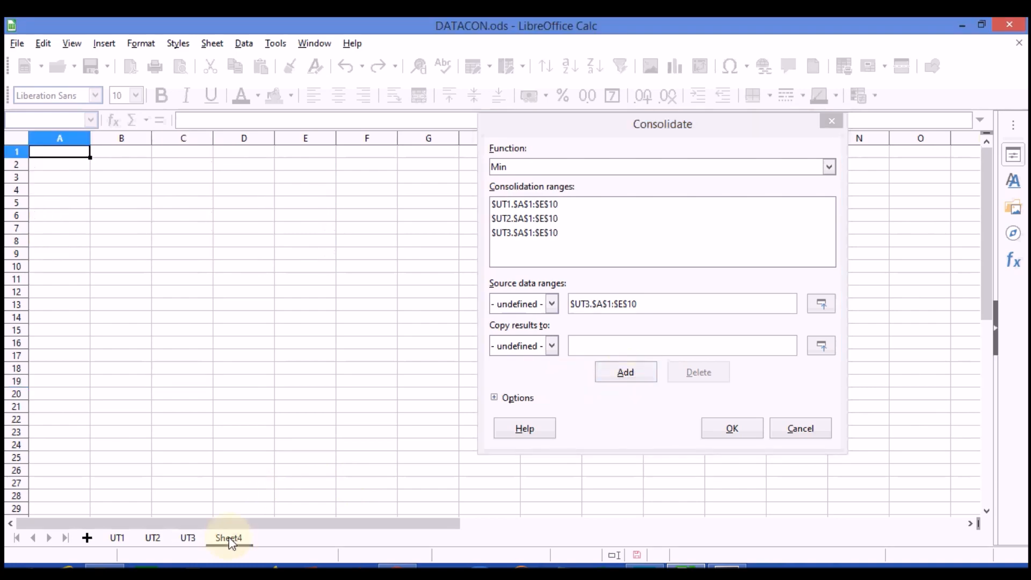
pyautogui.click(68, 160)
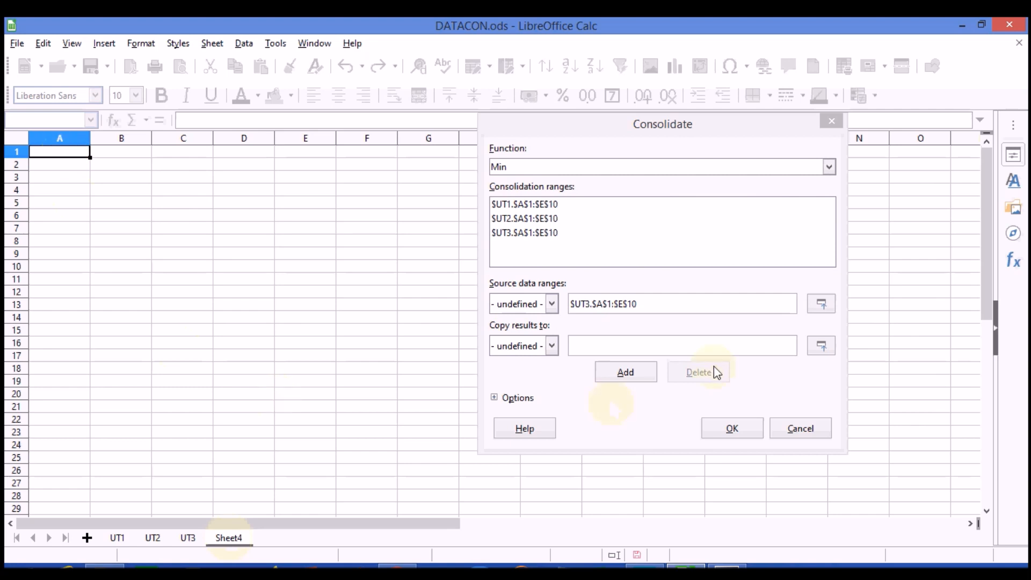
pyautogui.click(822, 347)
pyautogui.click(821, 343)
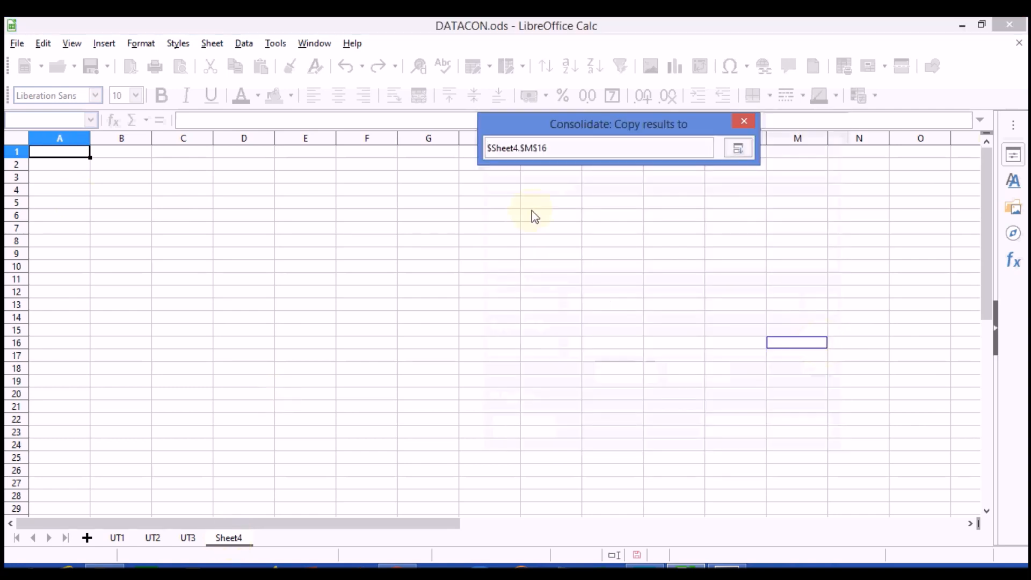
pyautogui.click(58, 152)
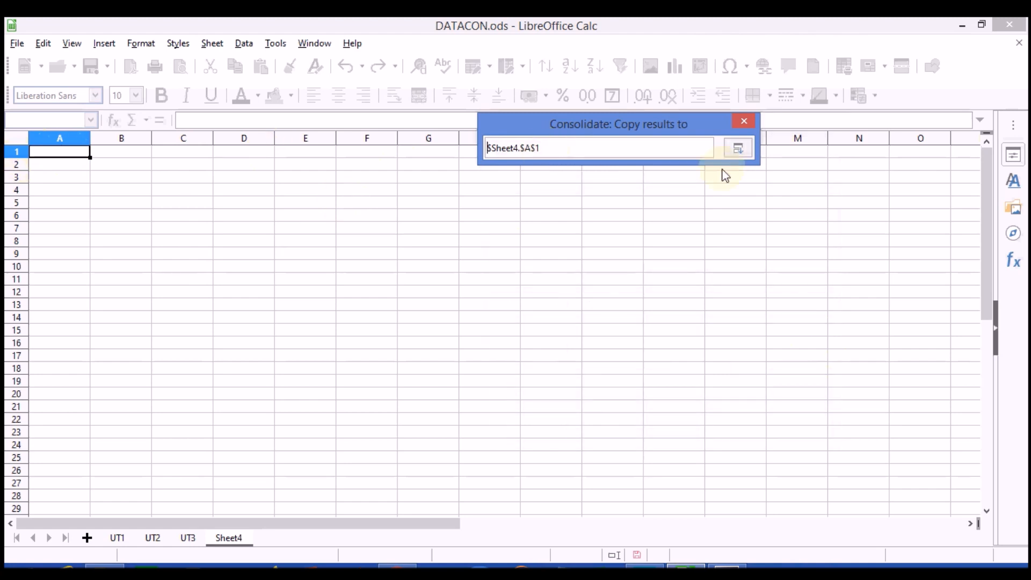
pyautogui.click(743, 146)
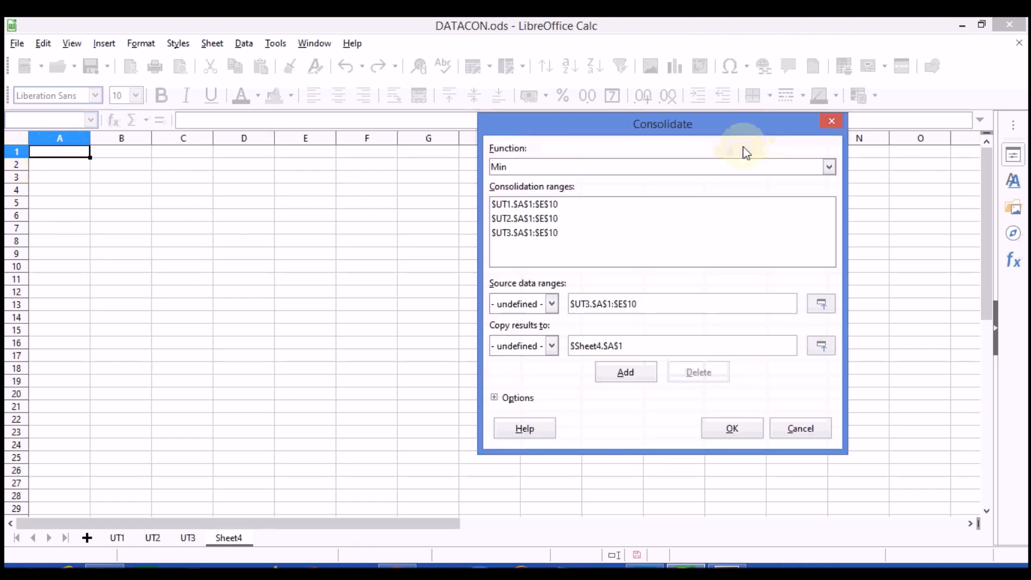
# - Choose Sum as the consolidation function and run the consolidation of the three ranges
pyautogui.click(829, 168)
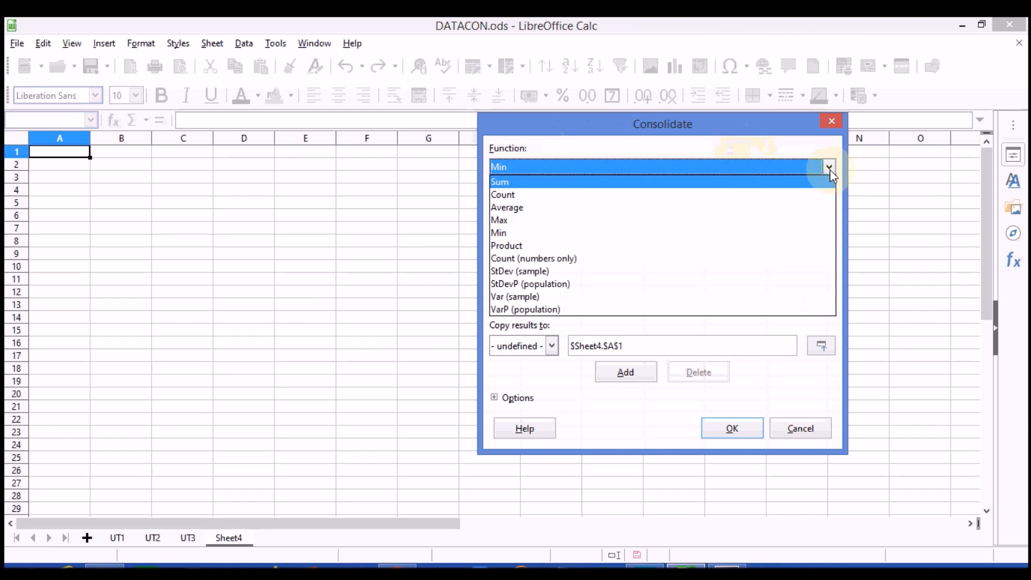
pyautogui.click(720, 183)
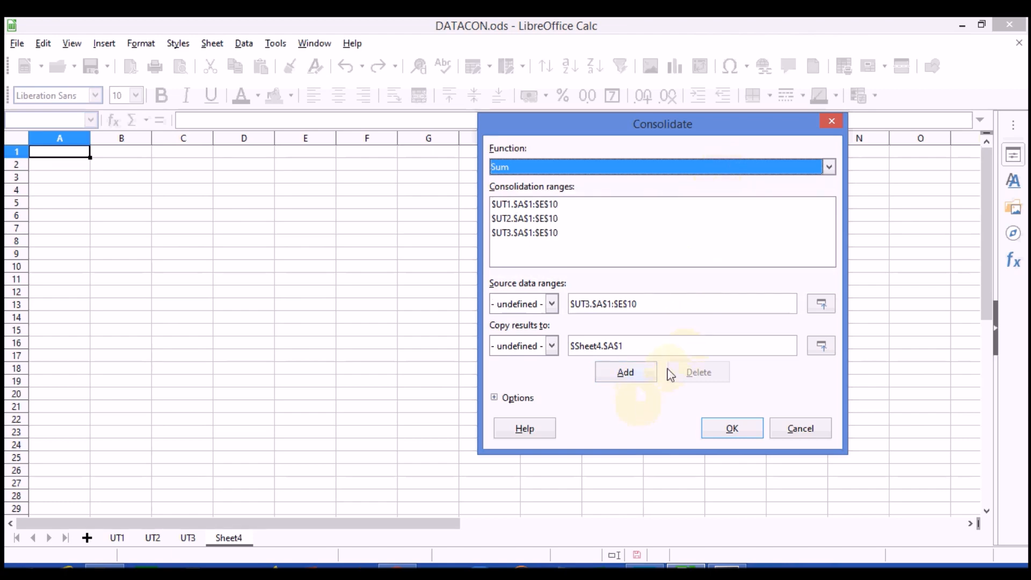
pyautogui.click(626, 373)
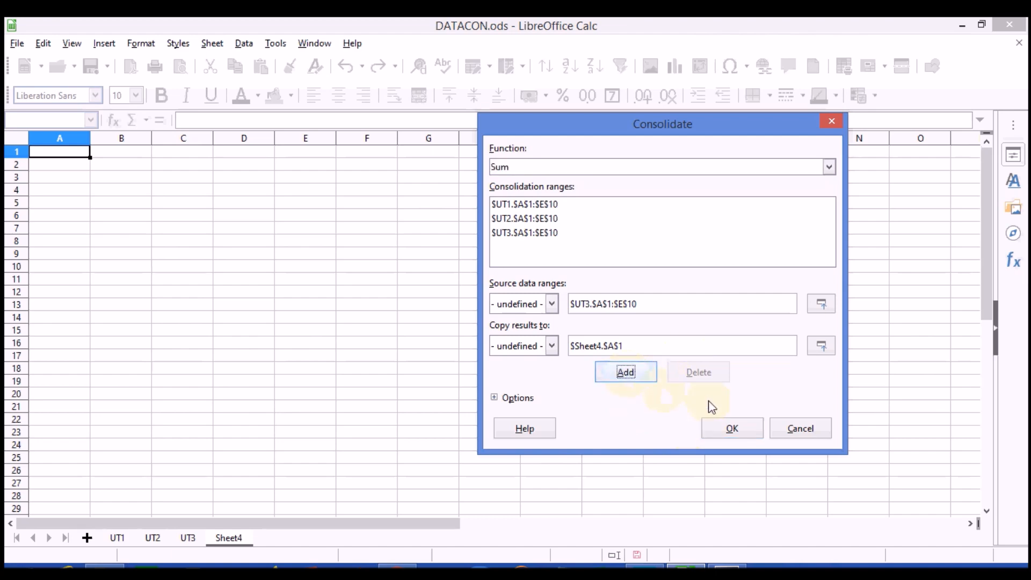
pyautogui.click(743, 435)
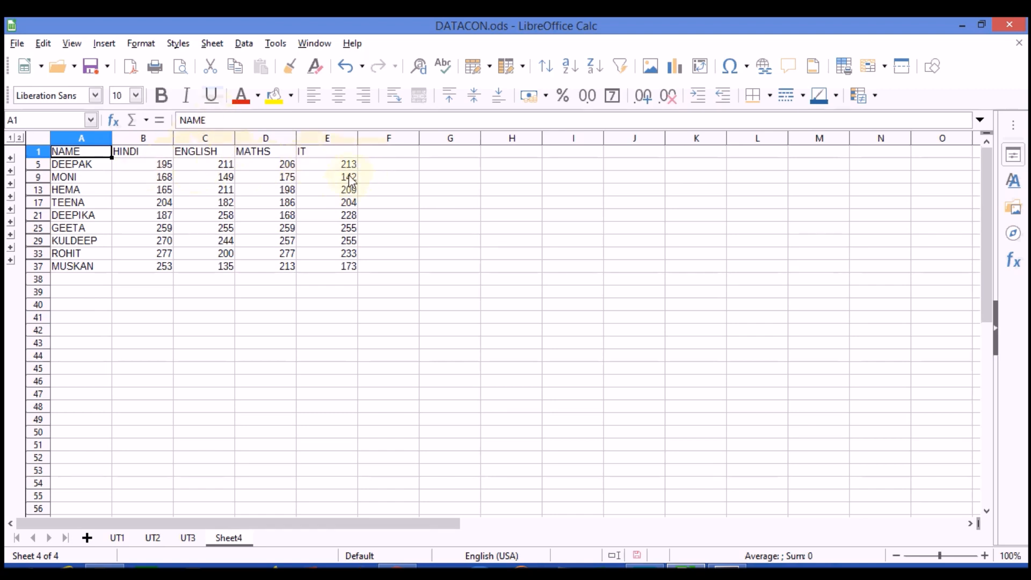
# - Examine the per-test rows behind the consolidated marks, for the first three students and for everyone, and collapse the outline again
pyautogui.click(10, 159)
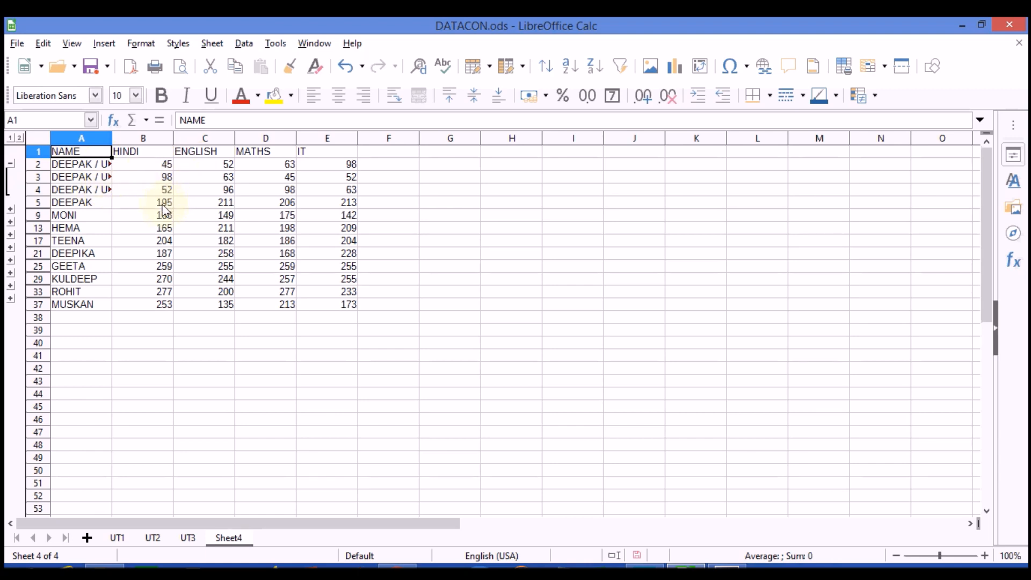
pyautogui.click(11, 209)
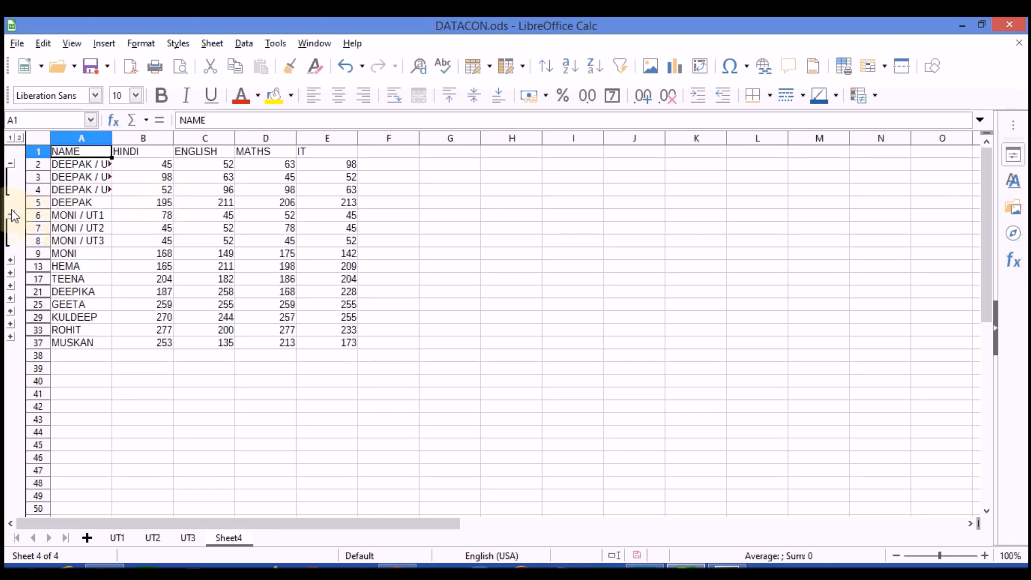
pyautogui.click(11, 261)
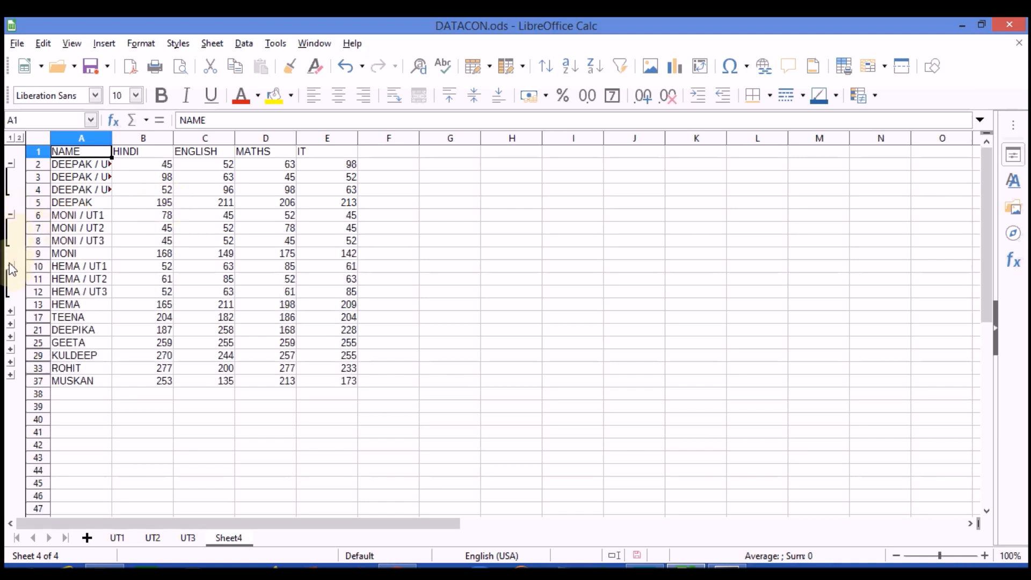
pyautogui.click(11, 264)
pyautogui.click(11, 215)
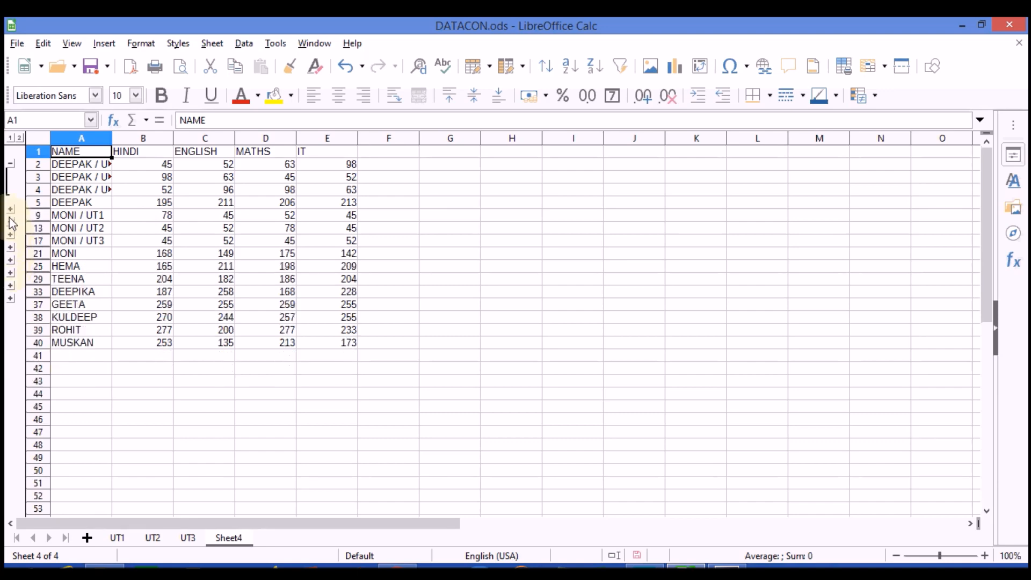
pyautogui.click(11, 163)
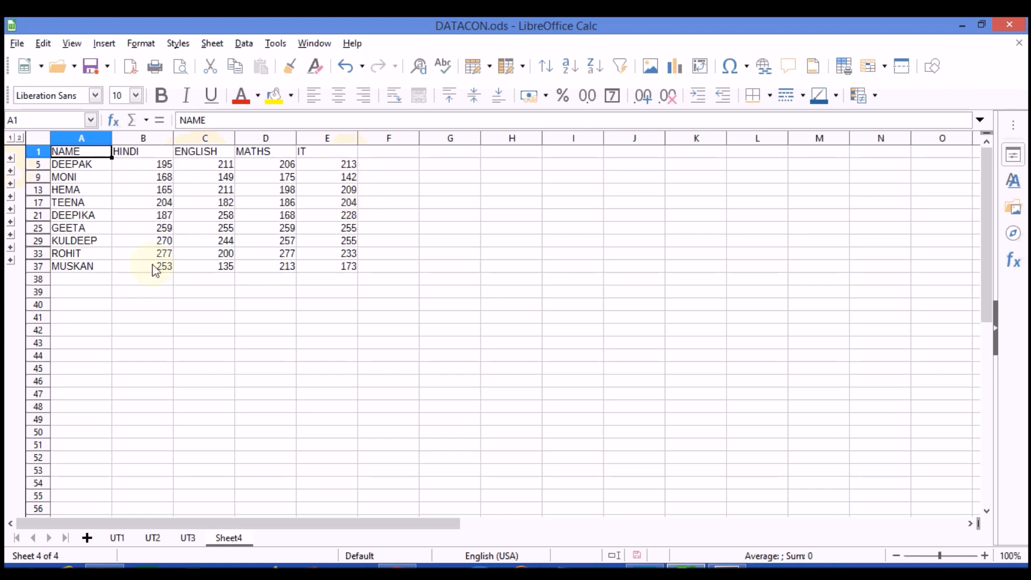
pyautogui.click(19, 138)
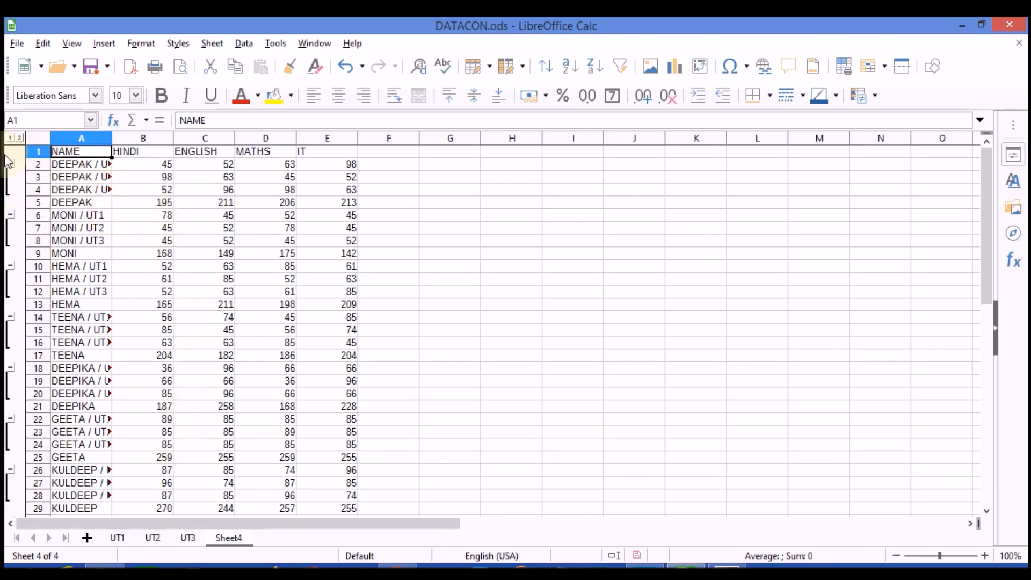
pyautogui.click(10, 138)
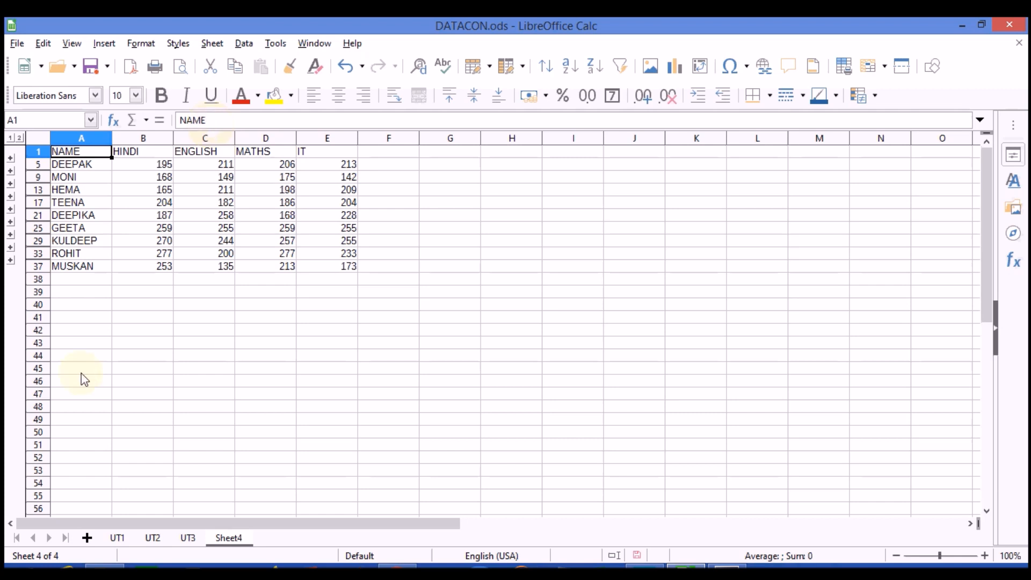
# - Rename Sheet4, which holds the consolidated marks, as sum
pyautogui.rightClick(223, 543)
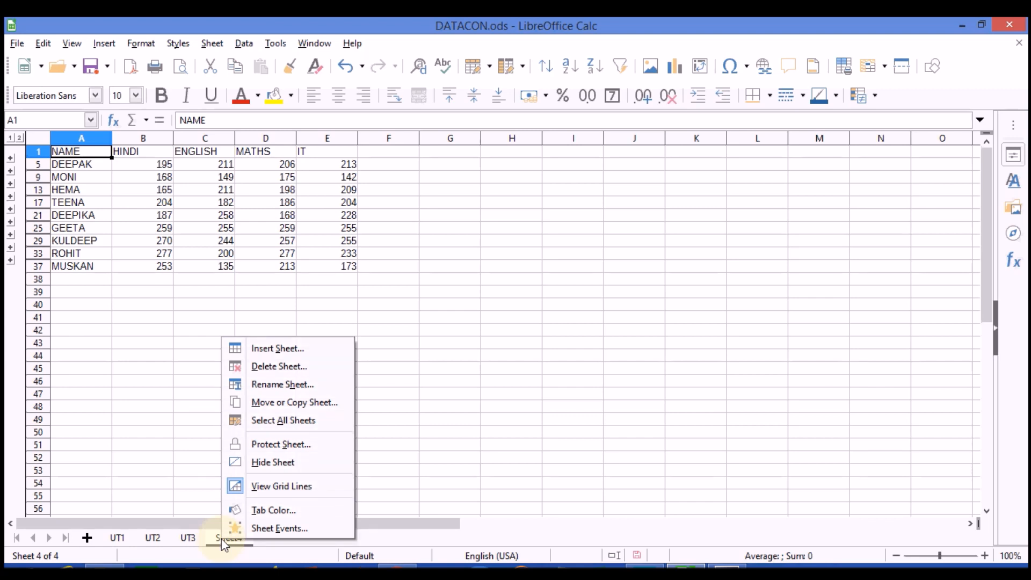
pyautogui.click(283, 384)
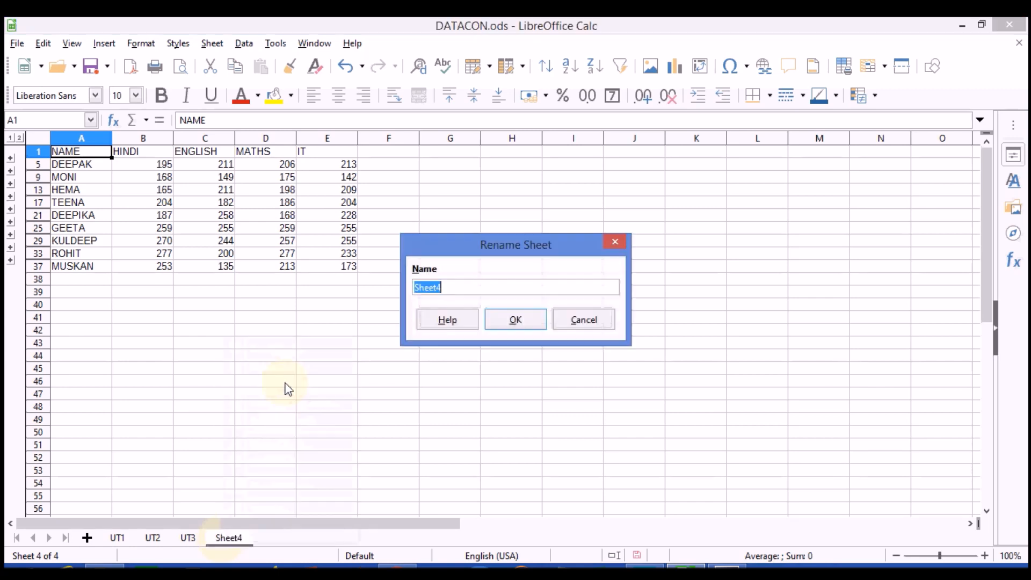
pyautogui.write('sum')
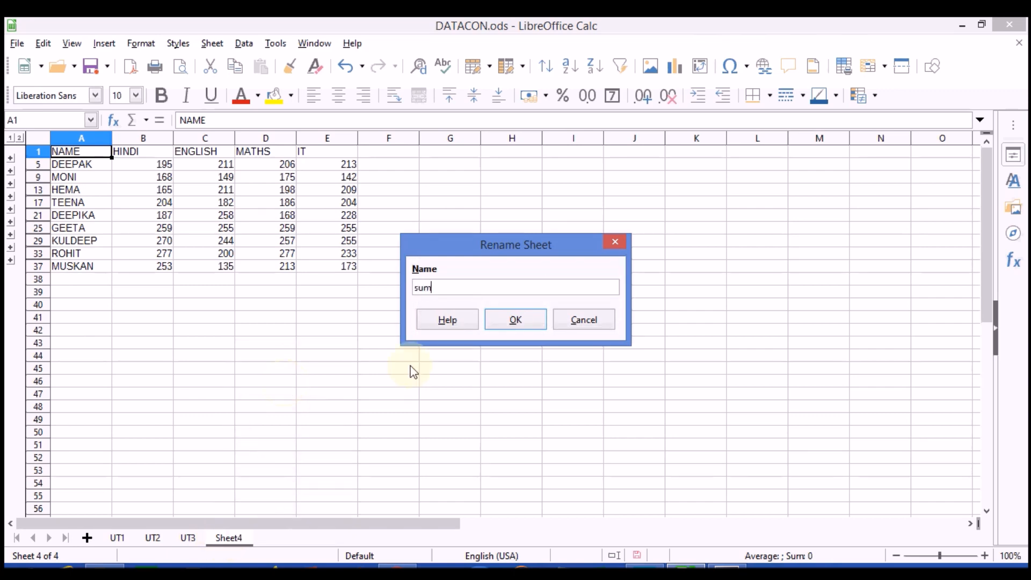
pyautogui.click(519, 321)
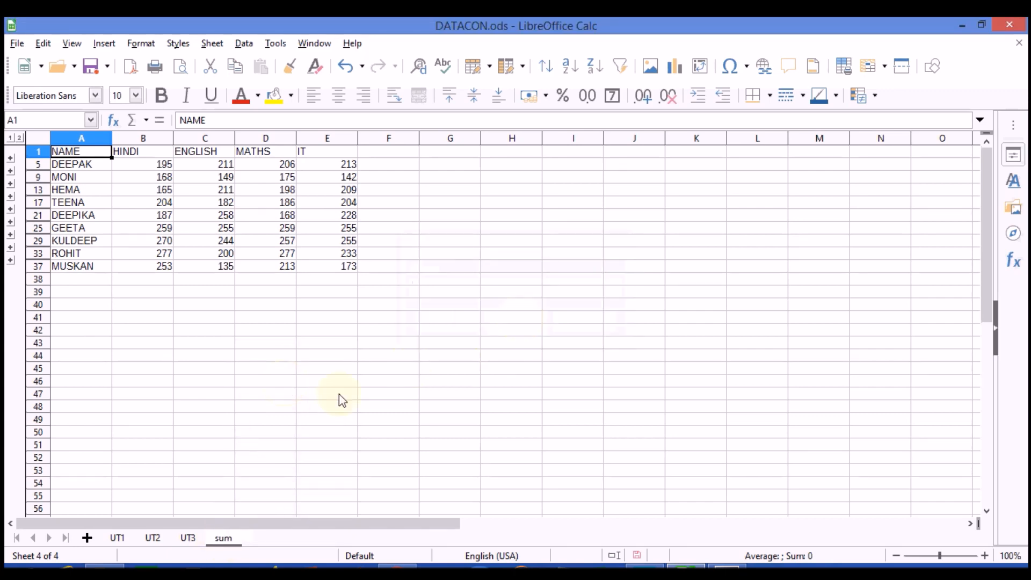
# - Add a new blank sheet after the sum sheet and rename it max
pyautogui.click(88, 538)
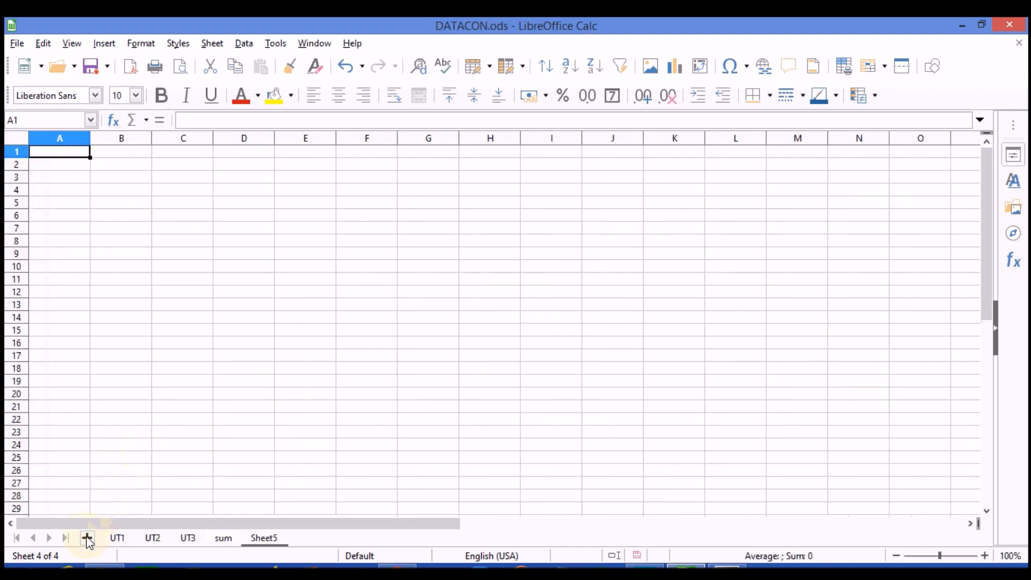
pyautogui.rightClick(273, 543)
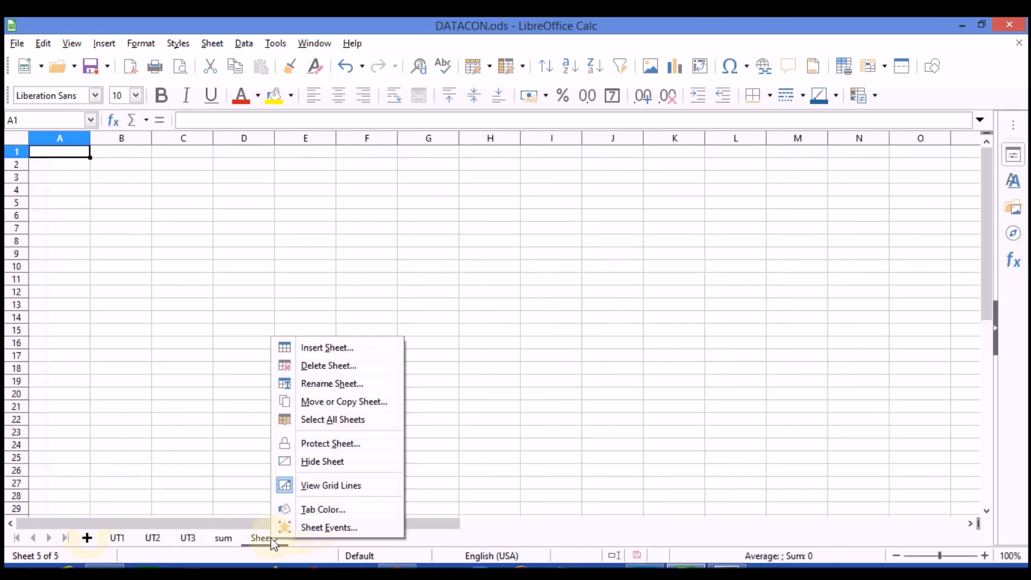
pyautogui.click(346, 384)
pyautogui.write('max')
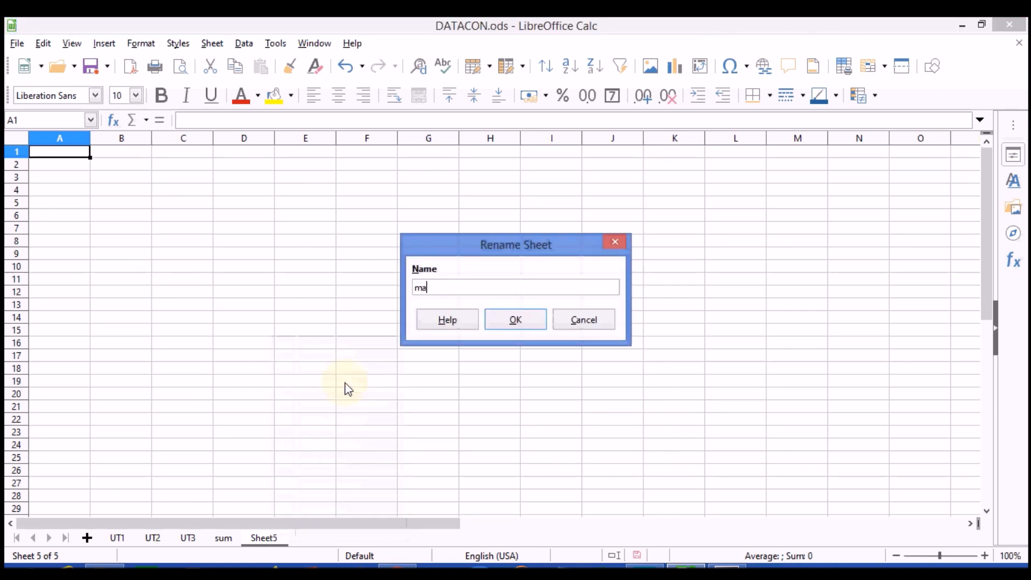
pyautogui.click(511, 328)
# - Start a new consolidation of the three unit test ranges and direct its results to cell A1 of the max sheet
pyautogui.click(65, 153)
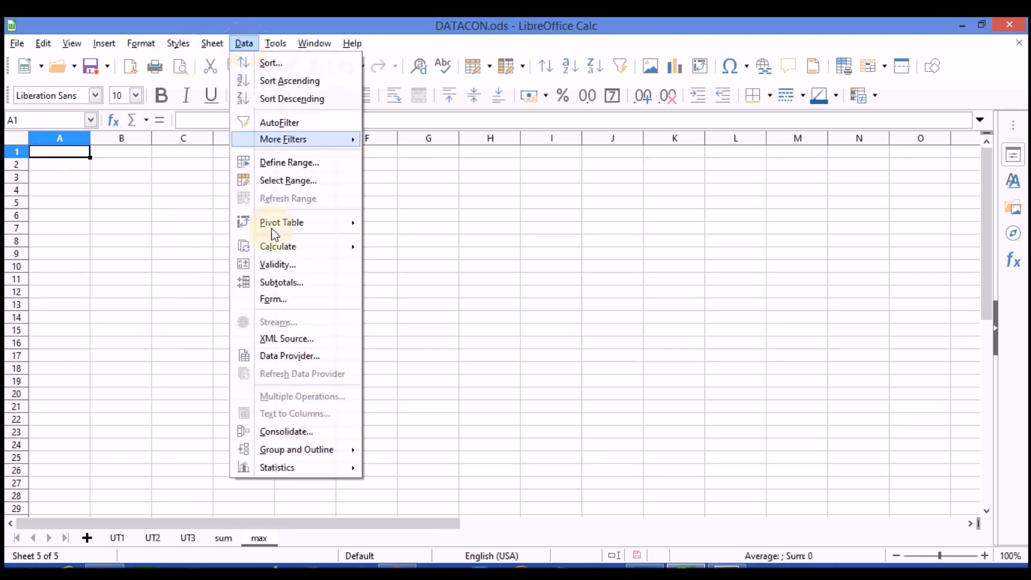
pyautogui.click(283, 432)
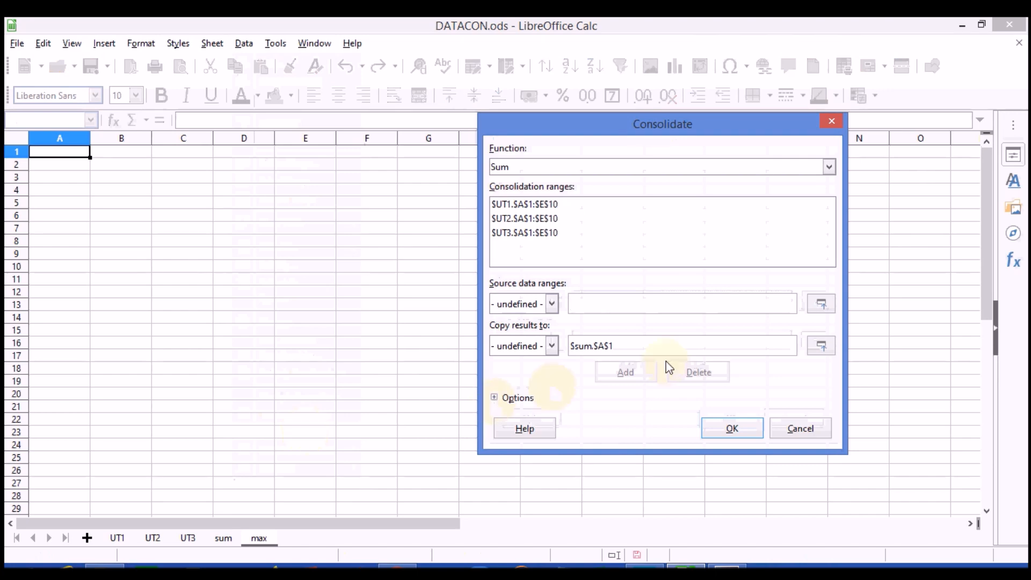
pyautogui.click(820, 346)
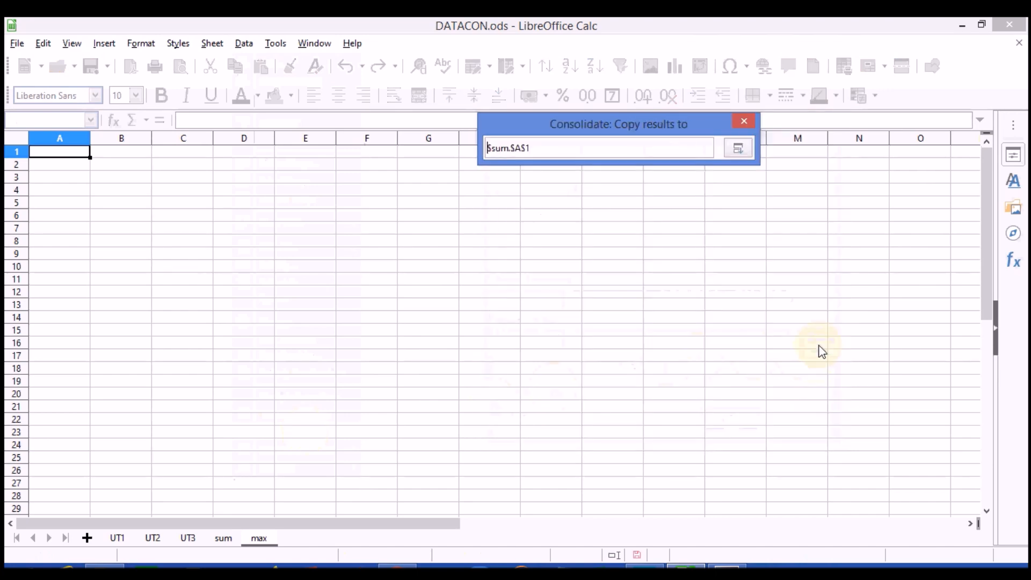
pyautogui.click(55, 153)
pyautogui.click(499, 154)
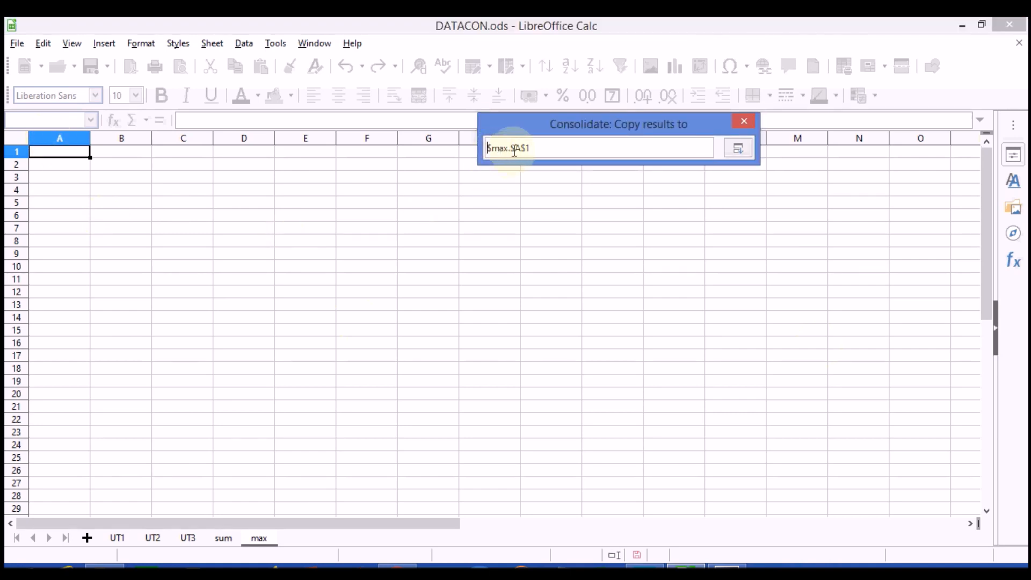
pyautogui.click(739, 149)
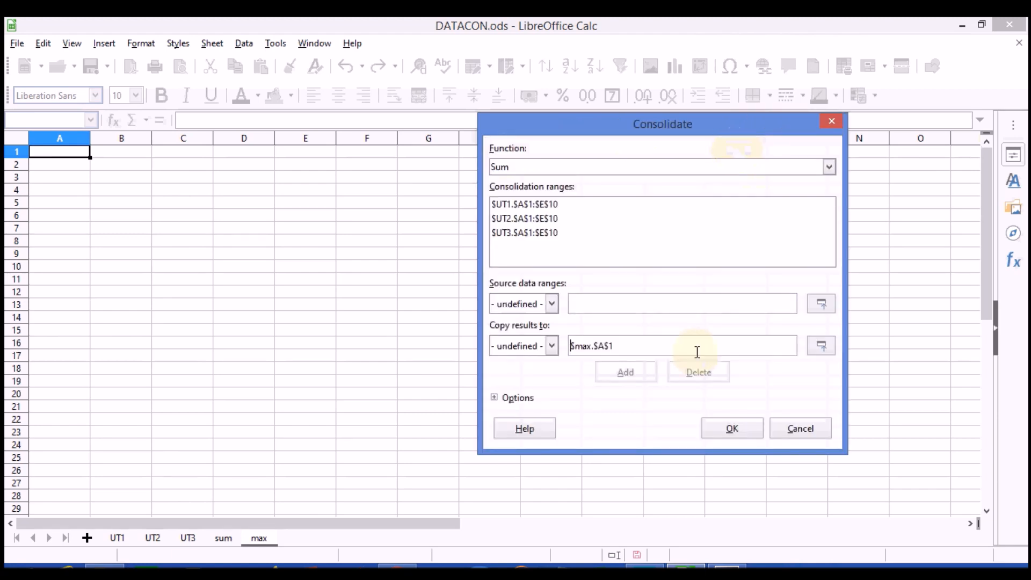
# - Run the consolidation with the Max function and check the first student's per-test rows, collapsing them again
pyautogui.click(829, 167)
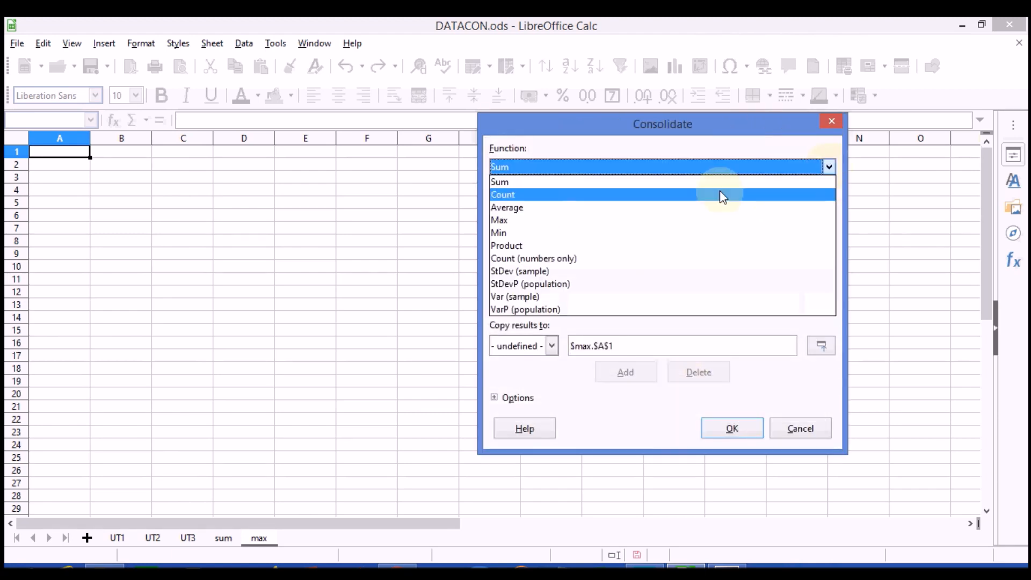
pyautogui.click(664, 221)
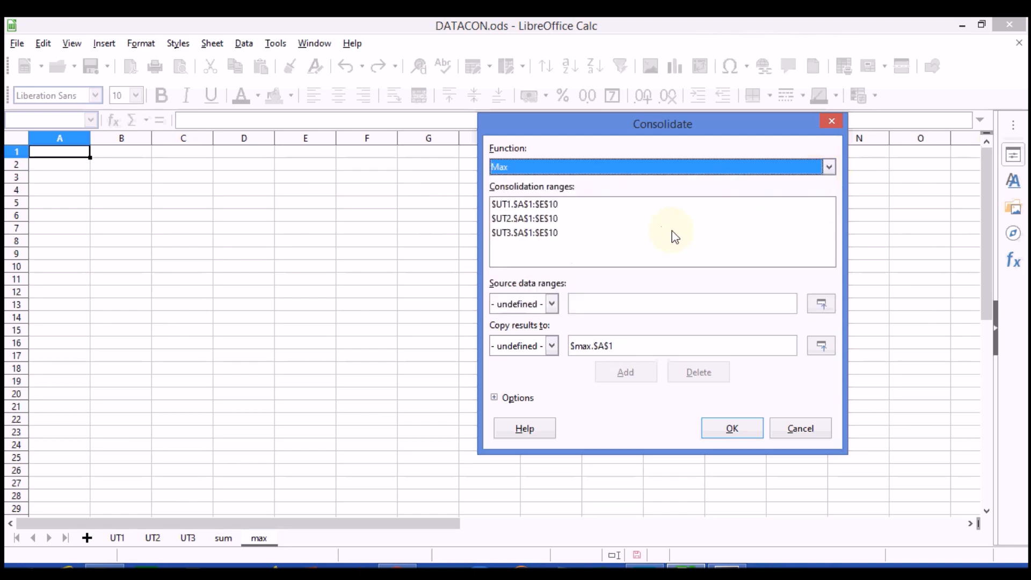
pyautogui.click(732, 428)
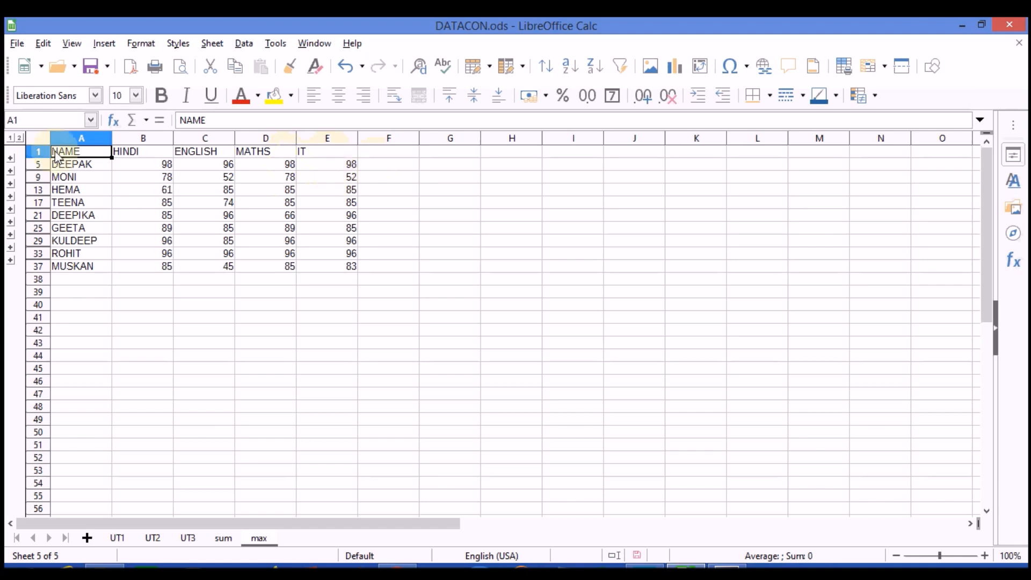
pyautogui.click(10, 159)
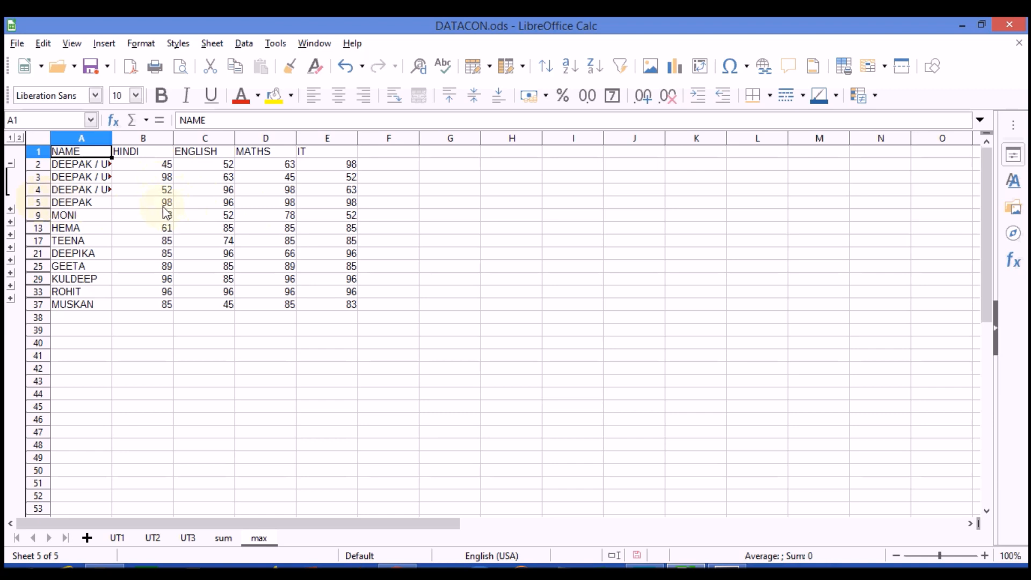
pyautogui.click(10, 165)
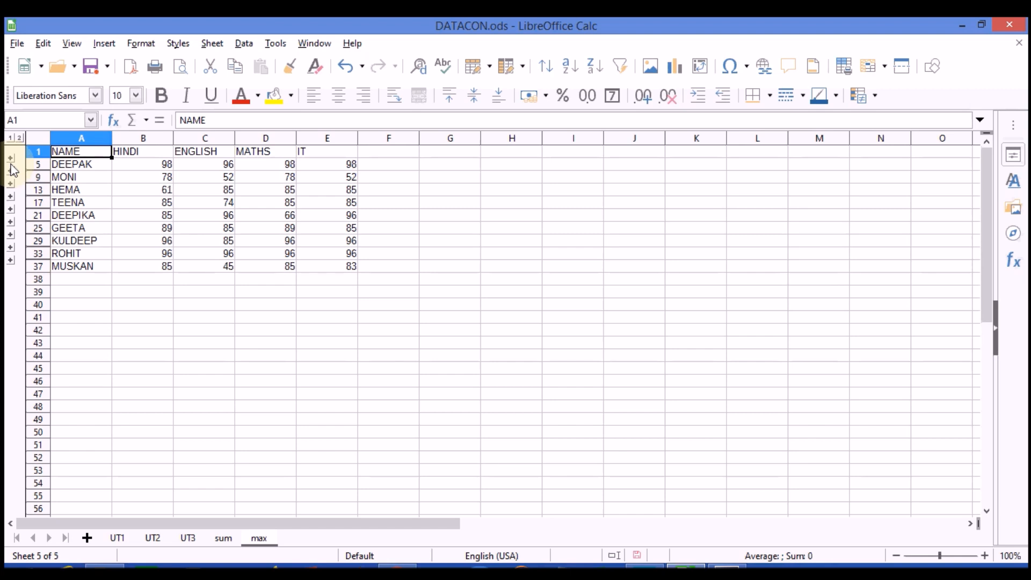
# - Add a new blank sheet after the max sheet and rename it min
pyautogui.click(89, 539)
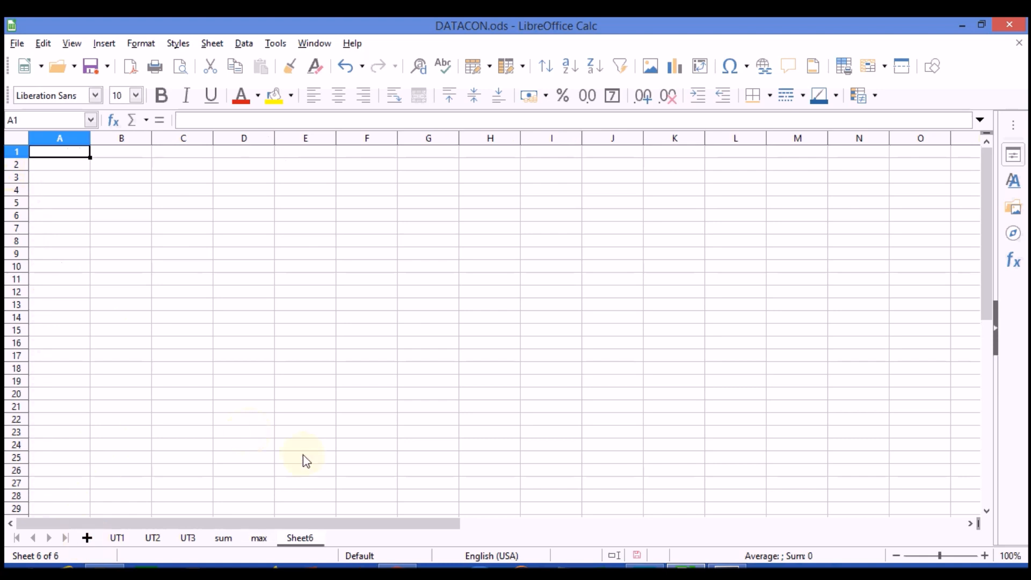
pyautogui.rightClick(305, 537)
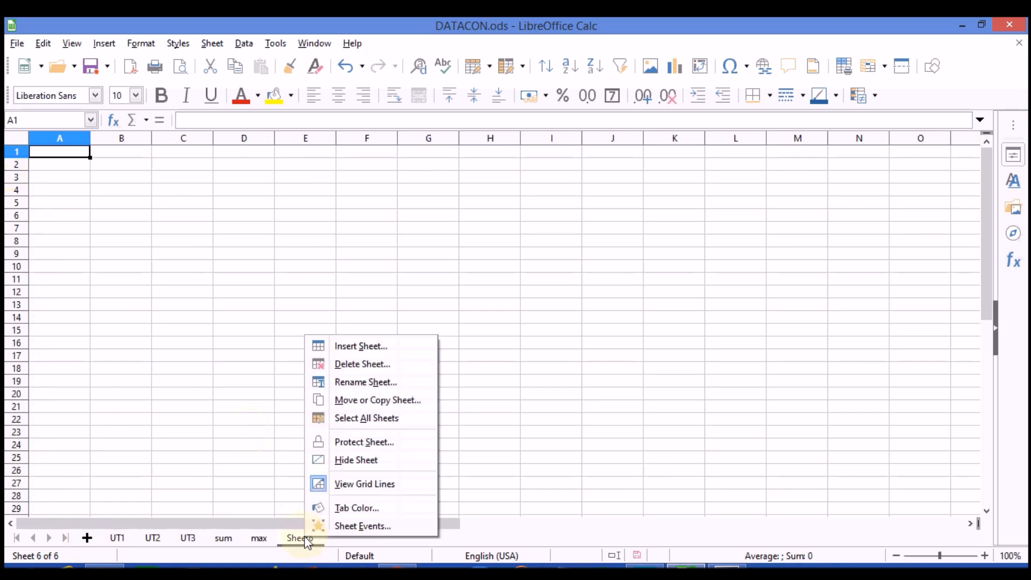
pyautogui.click(363, 382)
pyautogui.write('min')
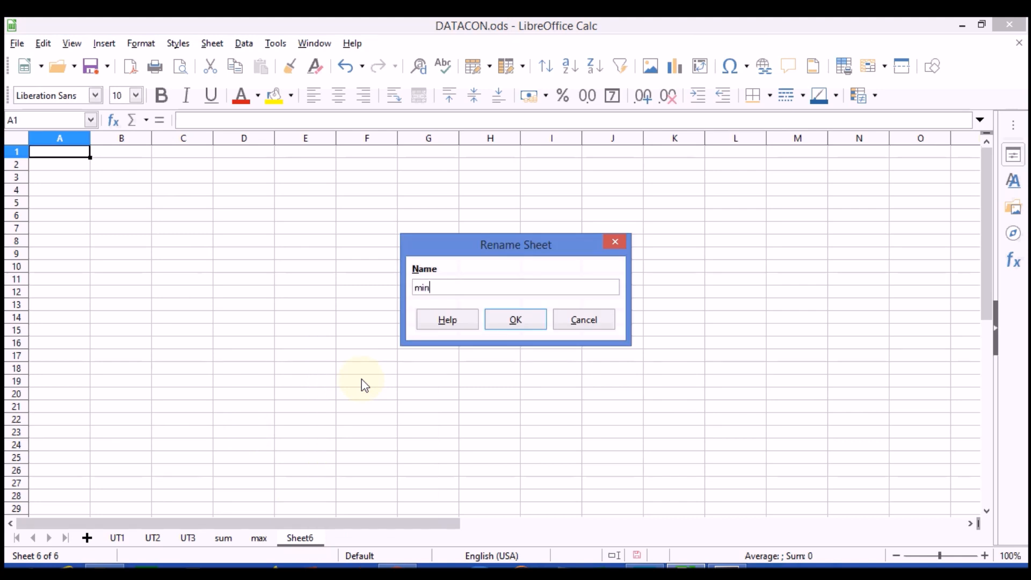
pyautogui.click(524, 325)
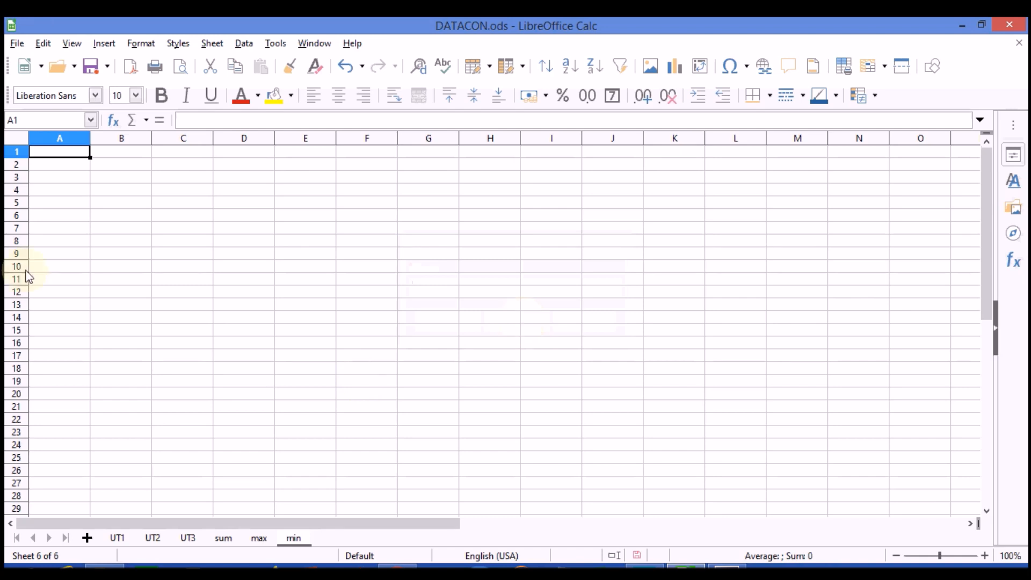
# - Start another consolidation of the three ranges and direct its results to cell A1 of the min sheet
pyautogui.click(243, 43)
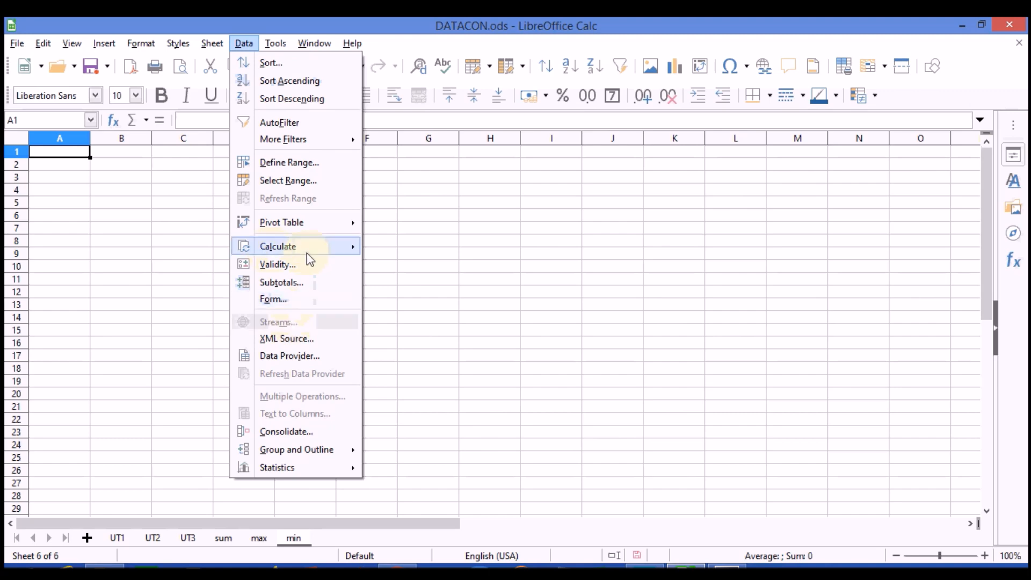
pyautogui.click(292, 433)
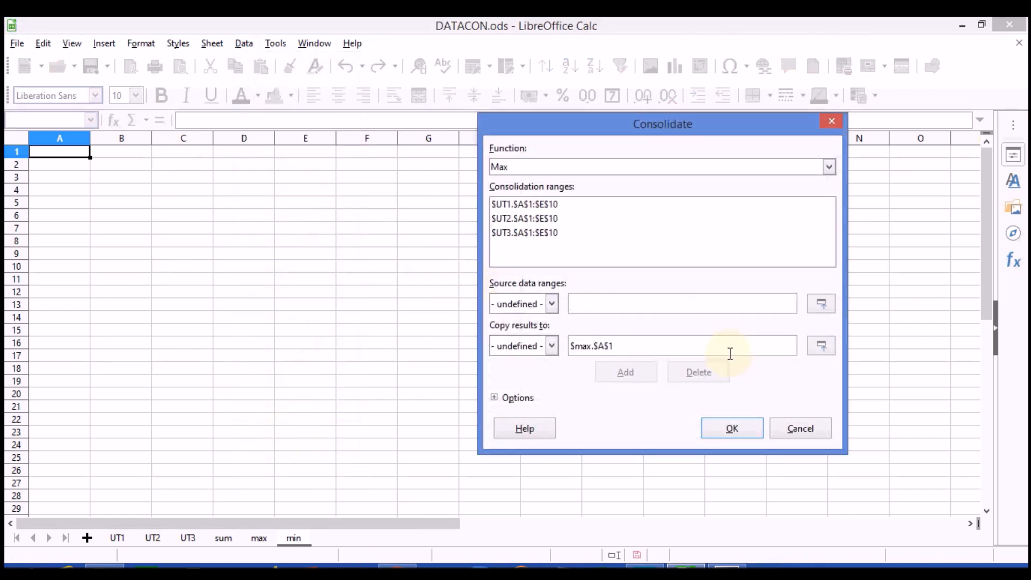
pyautogui.click(821, 348)
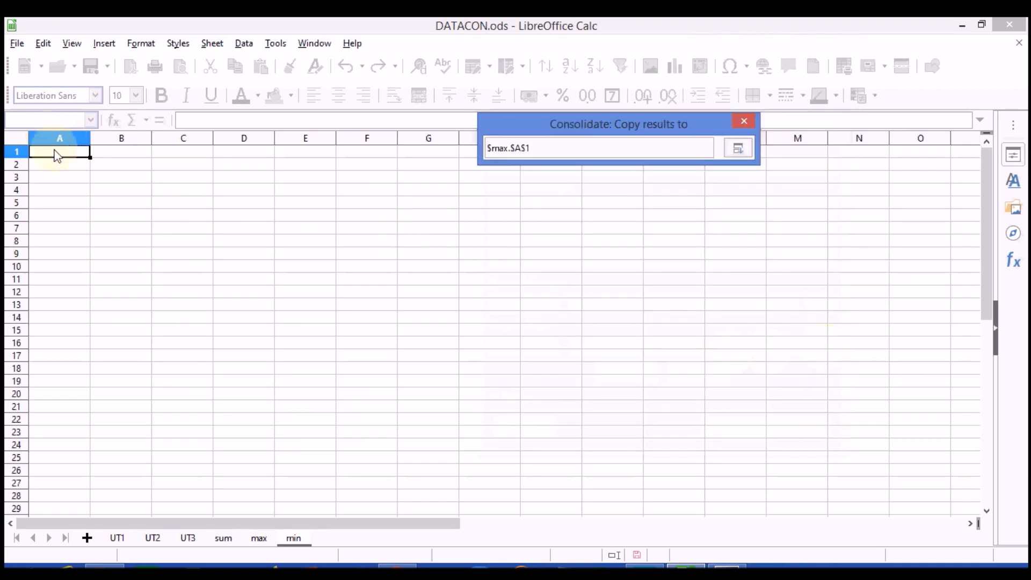
pyautogui.click(56, 154)
pyautogui.click(748, 149)
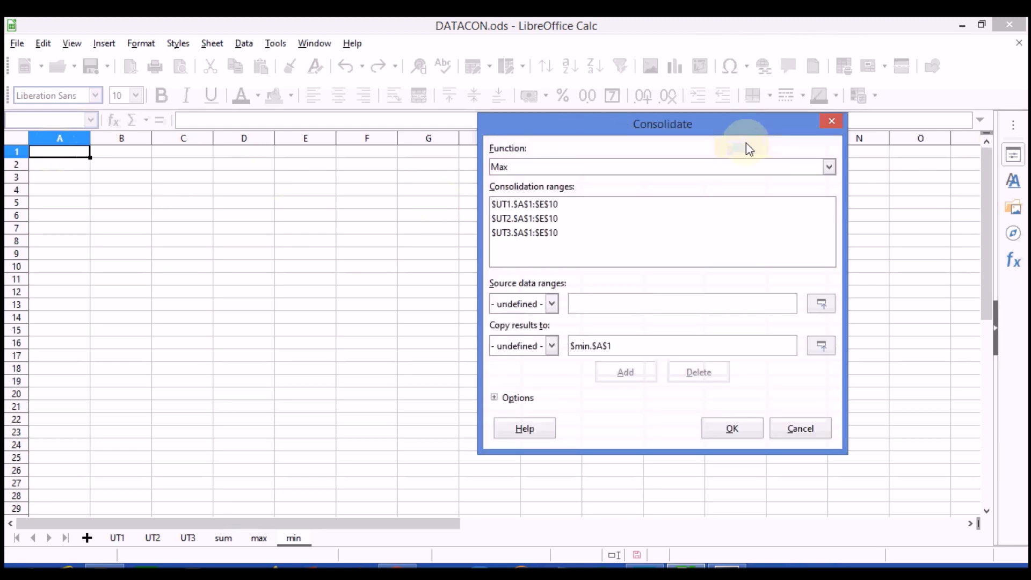
# - Choose Min as the consolidation function and run the consolidation
pyautogui.click(829, 168)
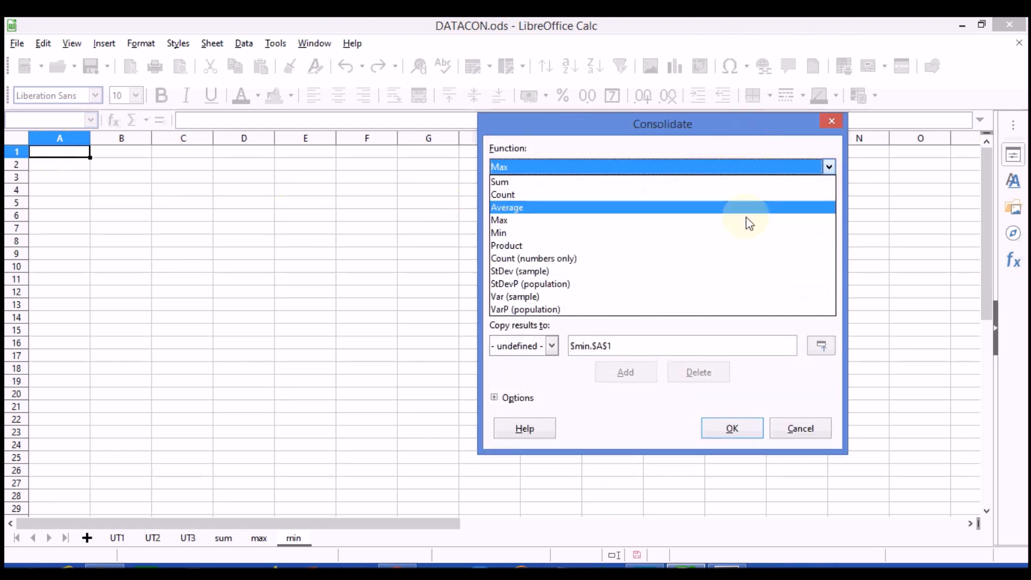
pyautogui.click(744, 233)
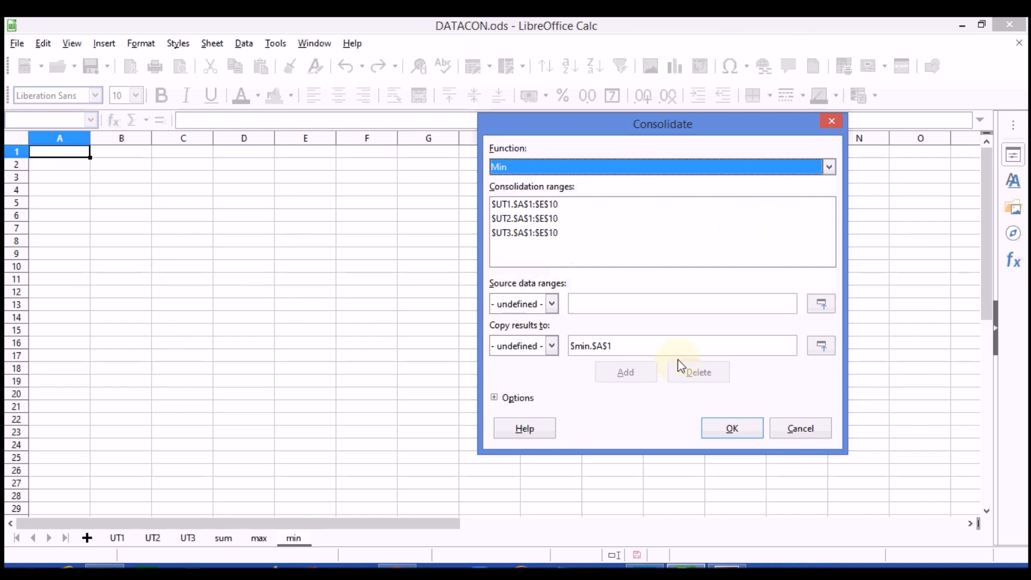
pyautogui.click(735, 429)
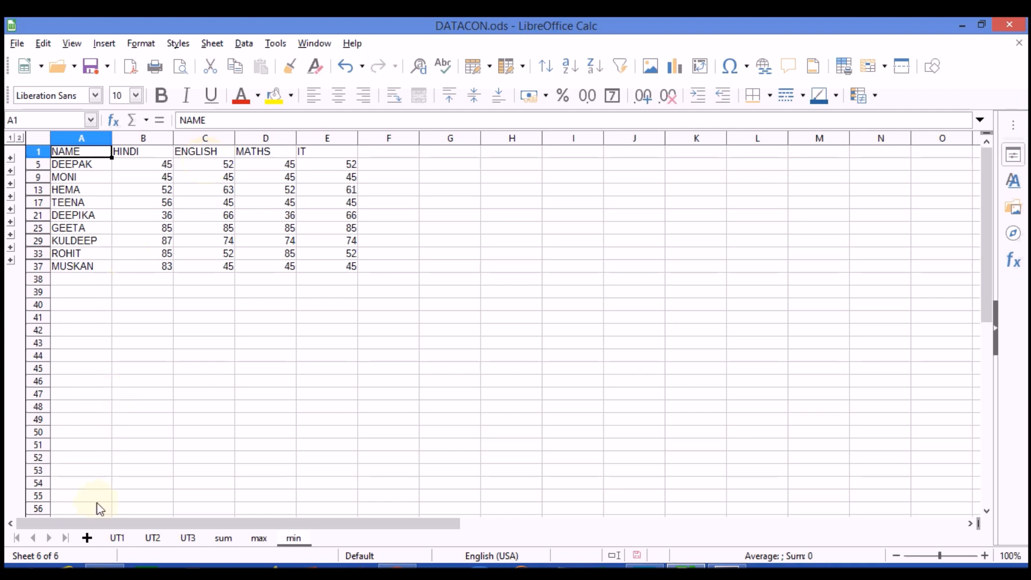
# - Add a new blank sheet after the min sheet and rename it avg
pyautogui.click(87, 537)
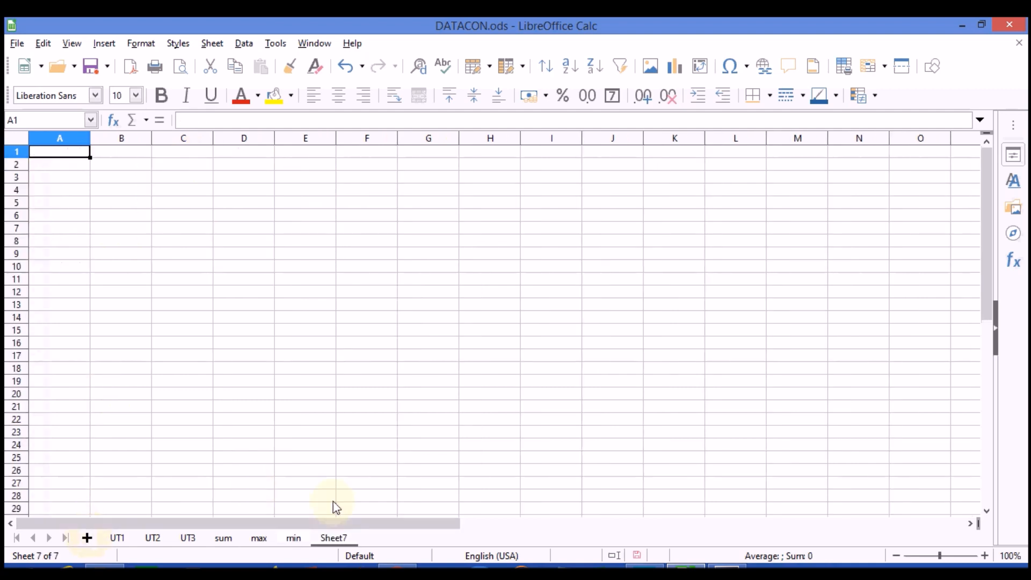
pyautogui.rightClick(334, 539)
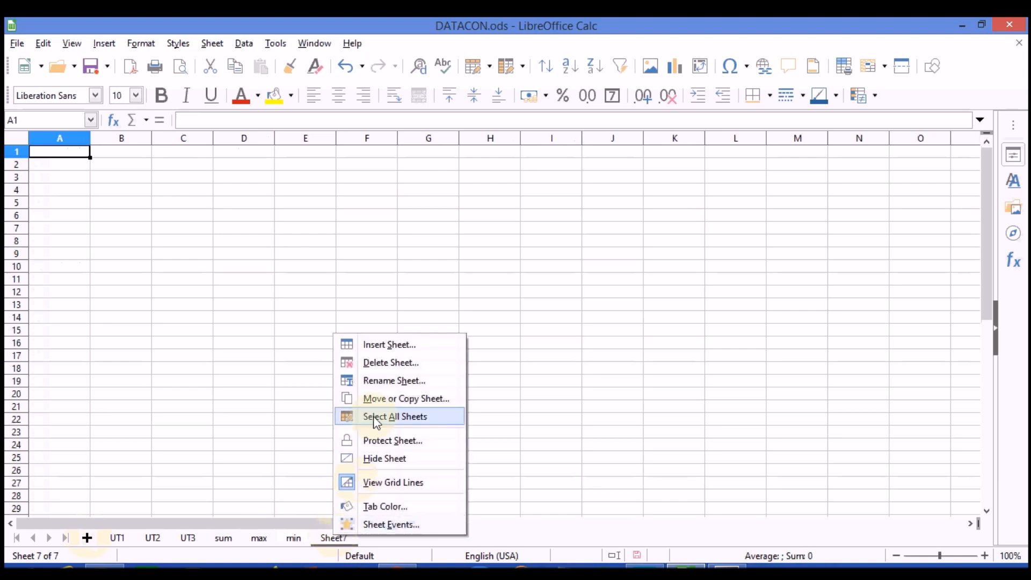
pyautogui.click(385, 380)
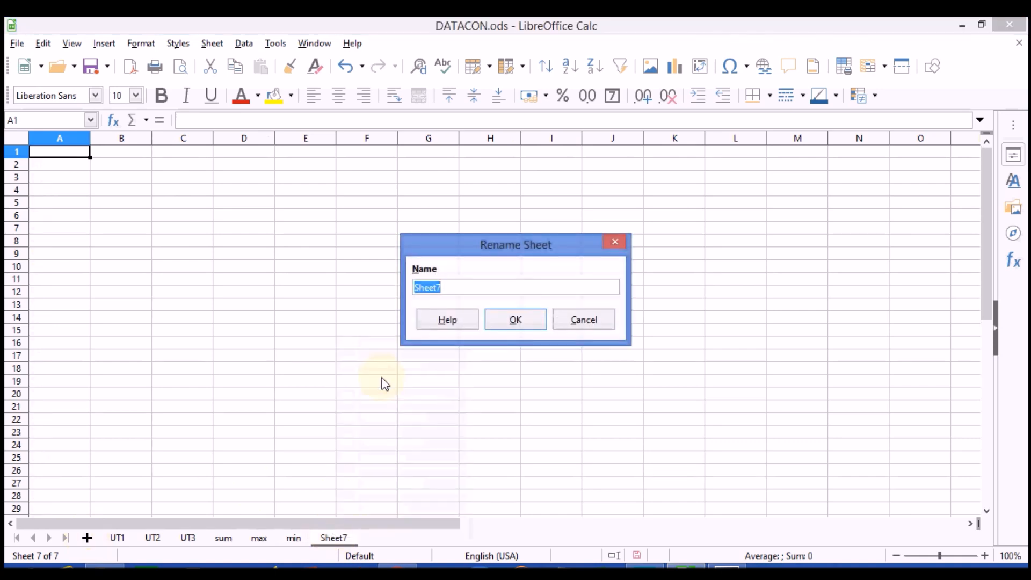
pyautogui.write('avg')
pyautogui.click(513, 322)
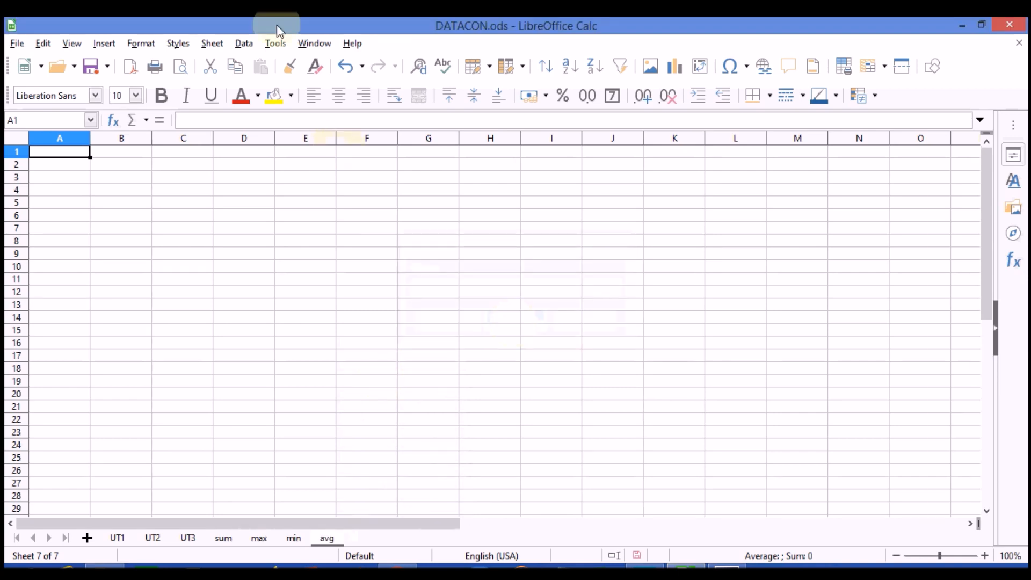
# - Start a consolidation of the three ranges from the avg sheet and choose Average as its function
pyautogui.click(245, 42)
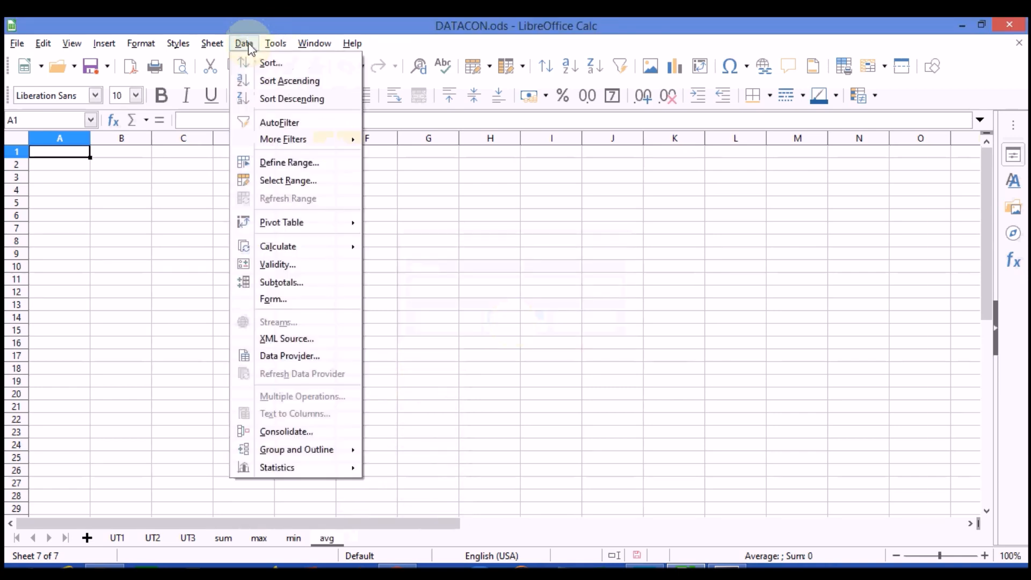
pyautogui.click(279, 433)
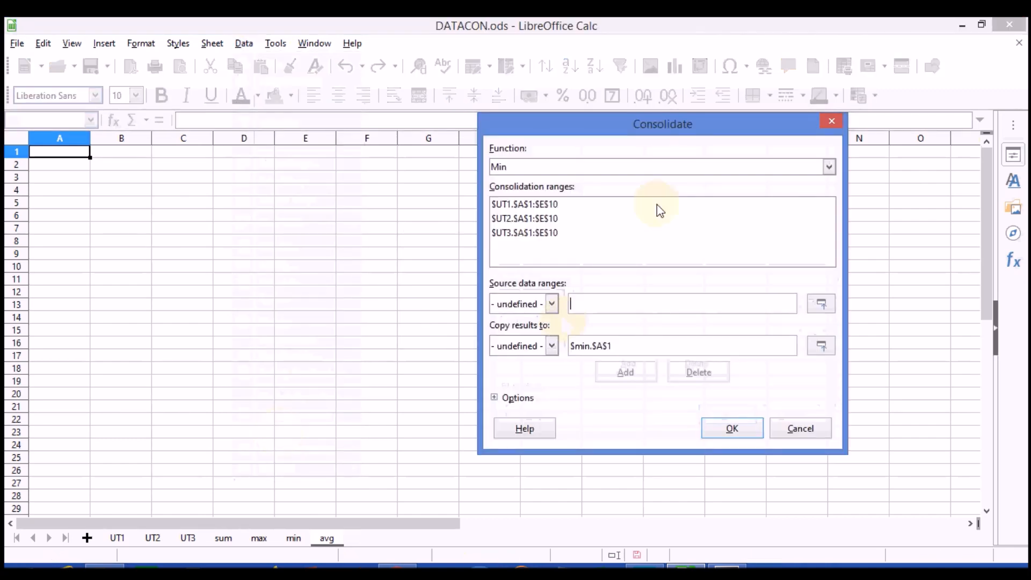
pyautogui.click(829, 167)
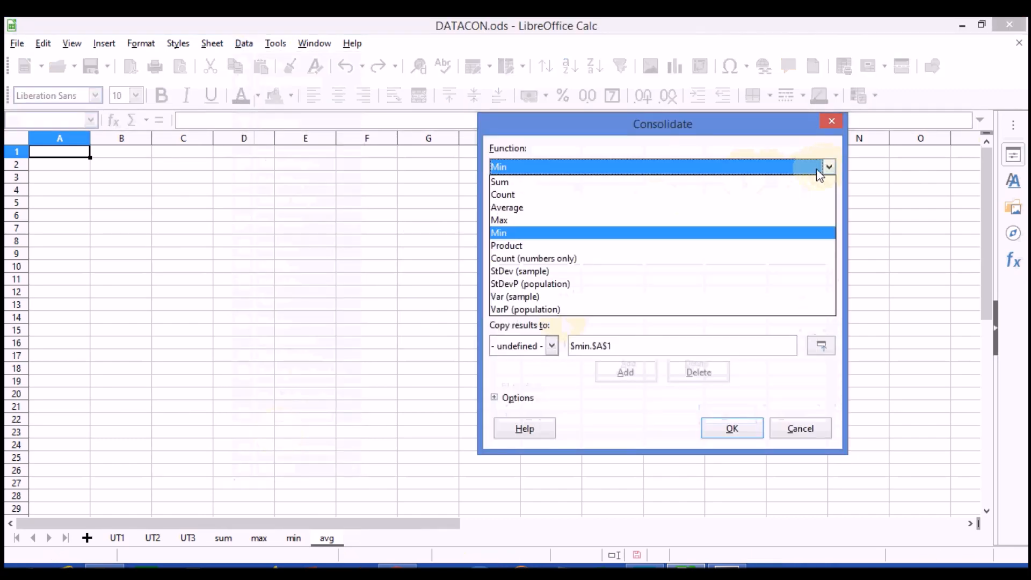
pyautogui.click(755, 209)
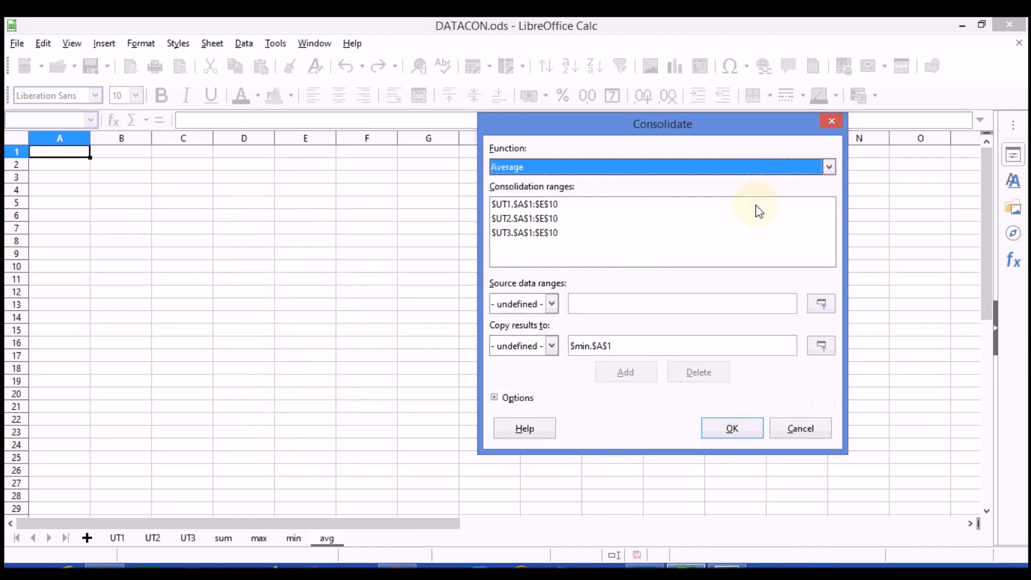
# - Direct the consolidation results to cell A1 of the avg sheet and run the consolidation
pyautogui.click(816, 348)
pyautogui.click(51, 156)
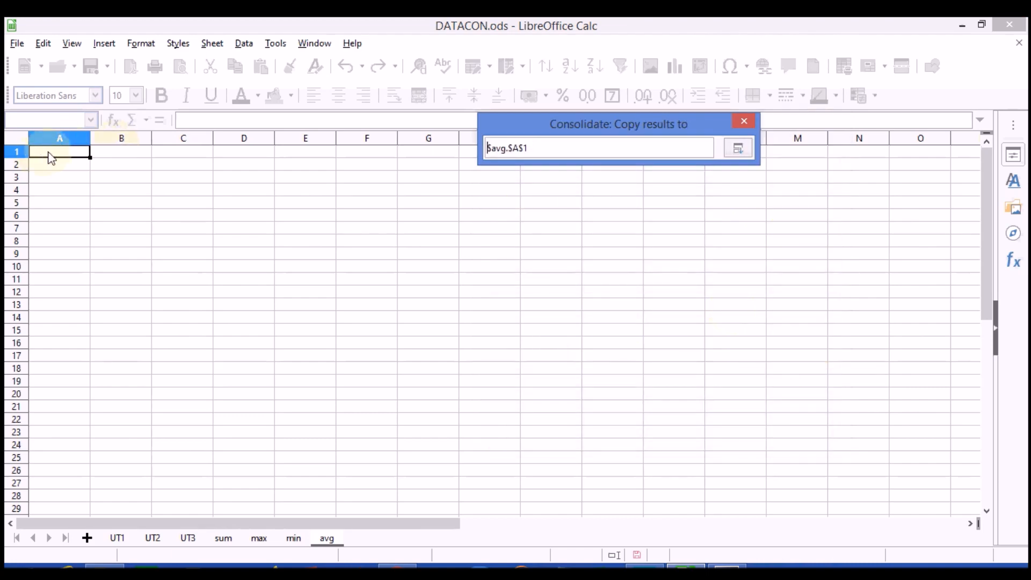
pyautogui.click(737, 148)
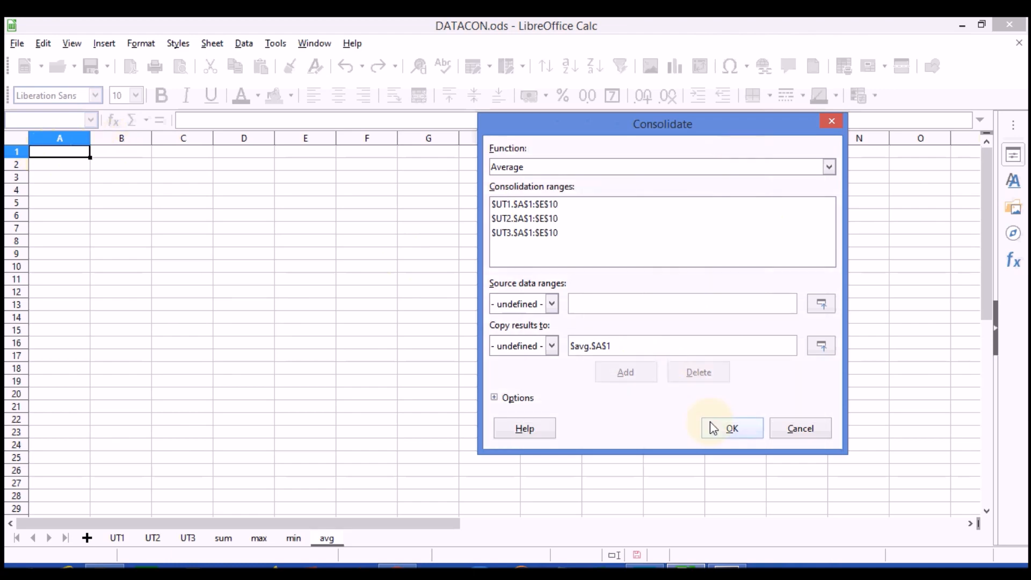
pyautogui.click(728, 429)
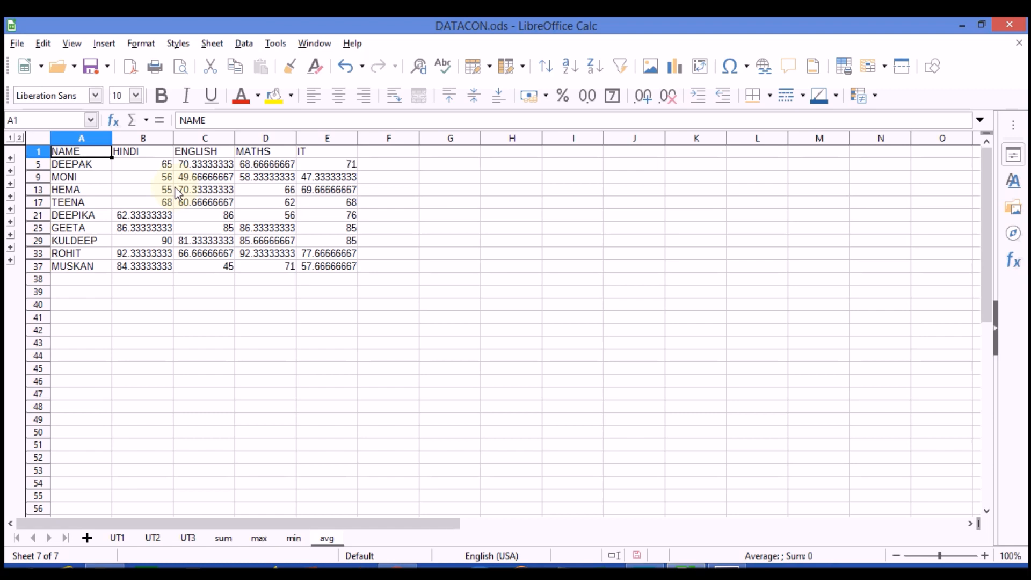
# - Review the students' source marks on the UT1, UT2 and UT3 sheets, ending on UT1
pyautogui.click(118, 538)
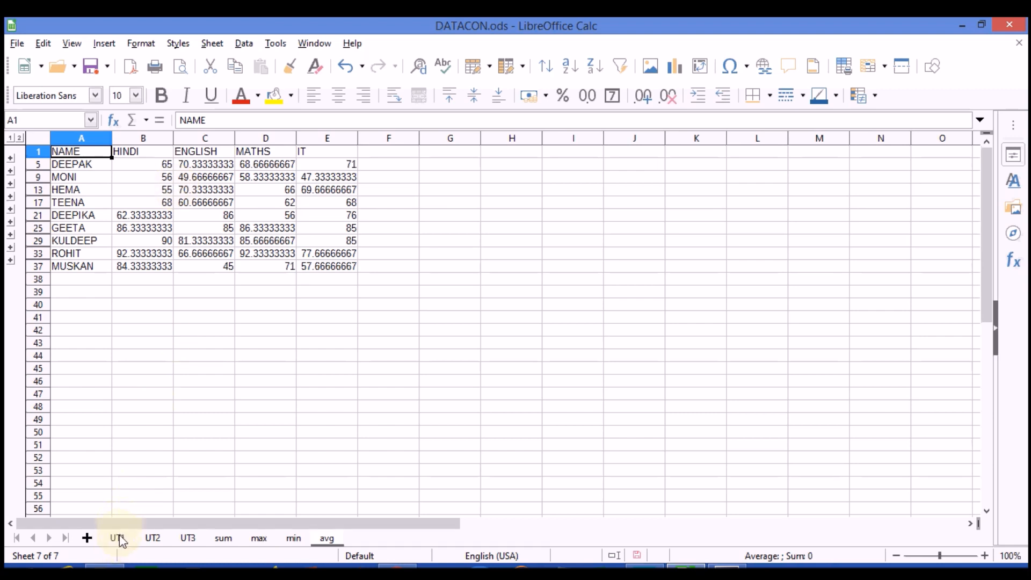
pyautogui.click(154, 539)
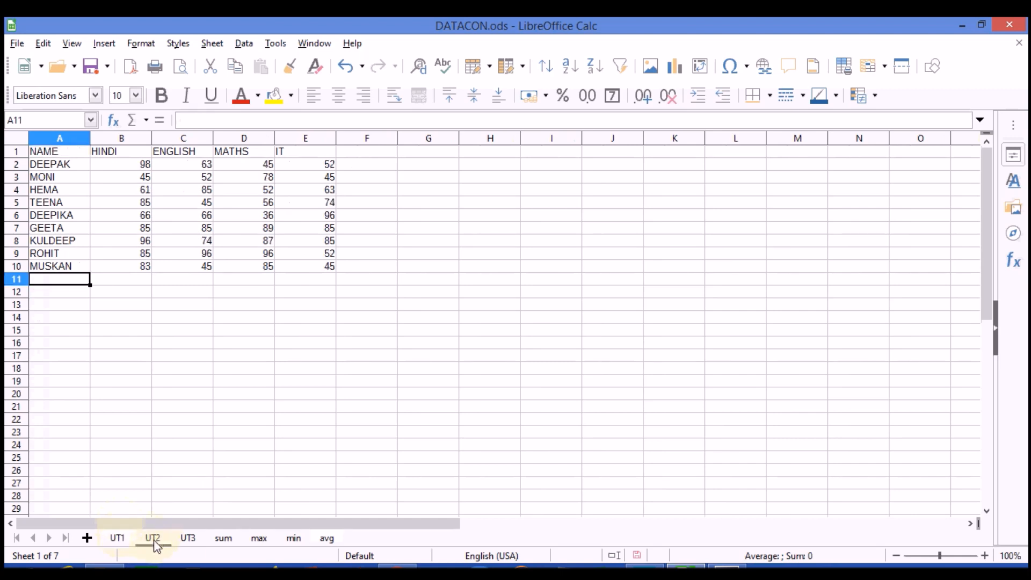
pyautogui.click(118, 538)
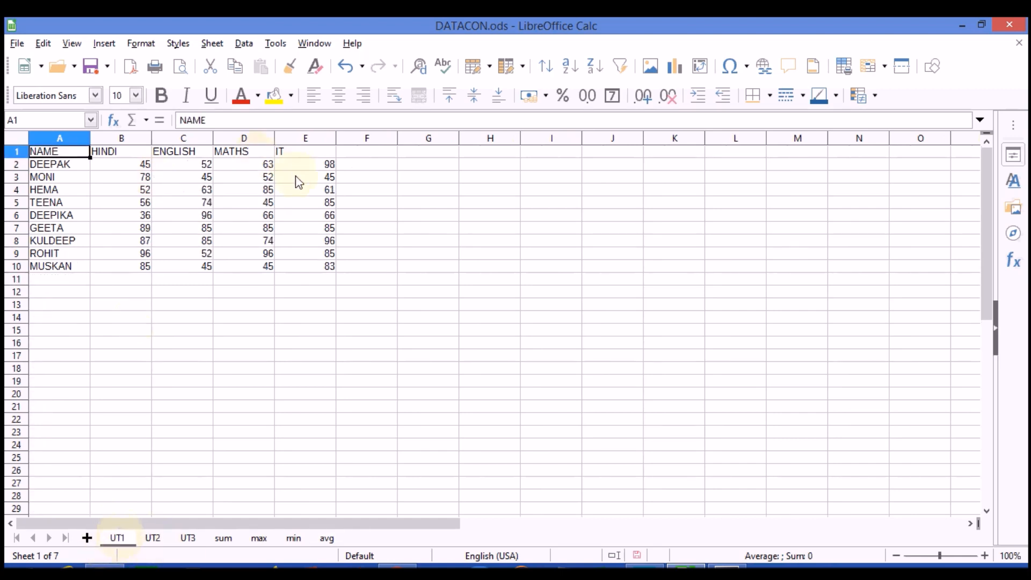
pyautogui.click(189, 542)
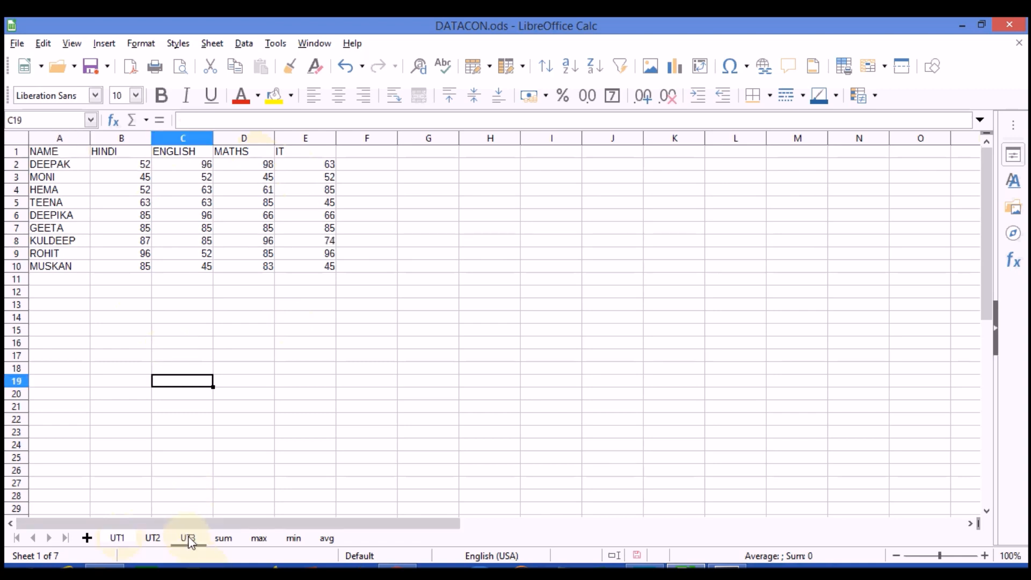
pyautogui.click(124, 538)
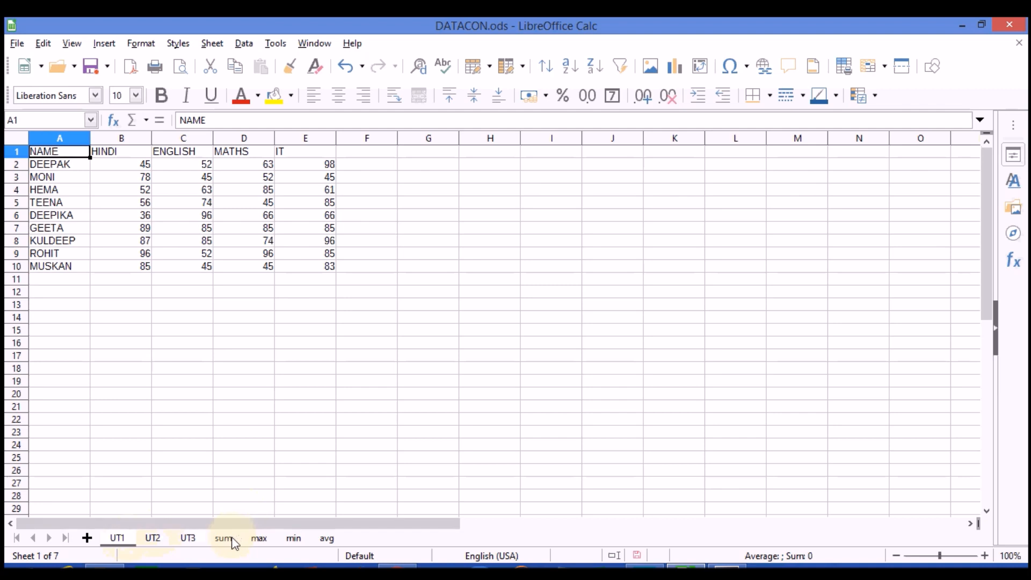